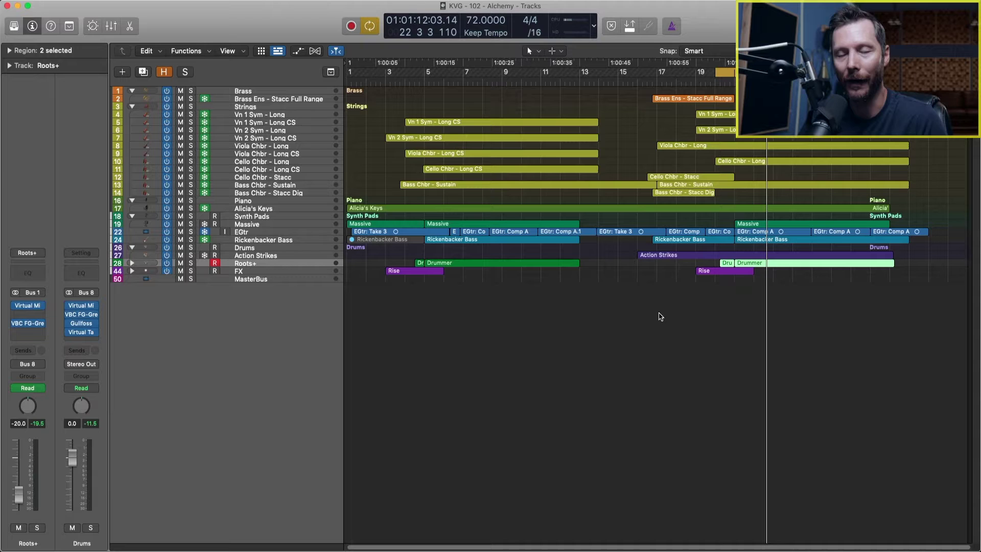
Create one new software instrument track and move it below the FX track.
{"action": "left_click", "coordinate": [122, 72]}
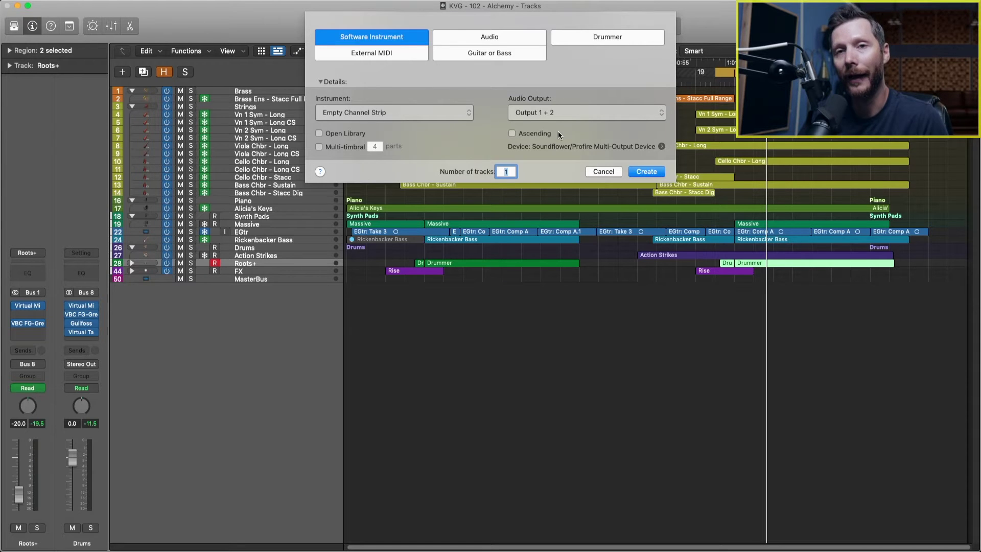
{"action": "left_click", "coordinate": [658, 175]}
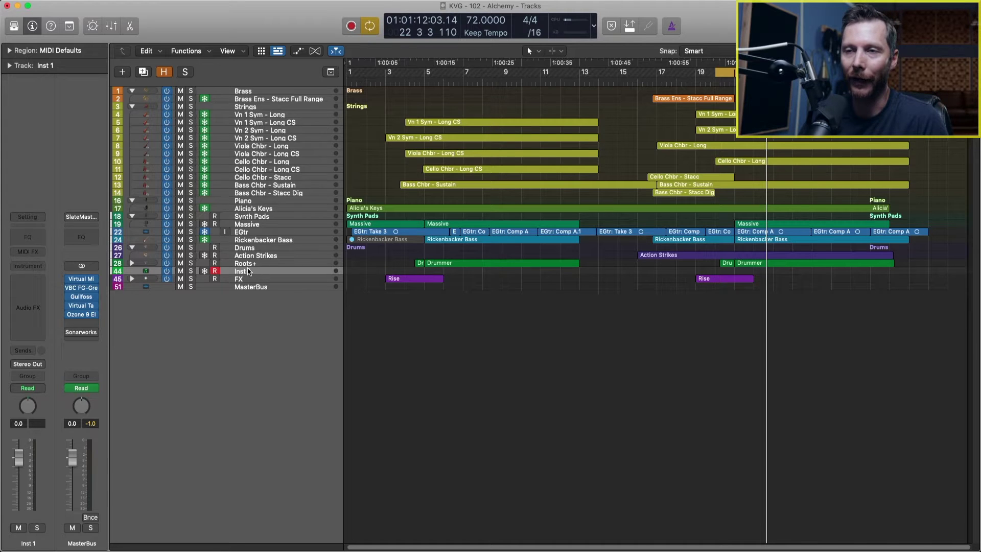
{"action": "left_click_drag", "start_coordinate": [246, 271], "coordinate": [249, 284]}
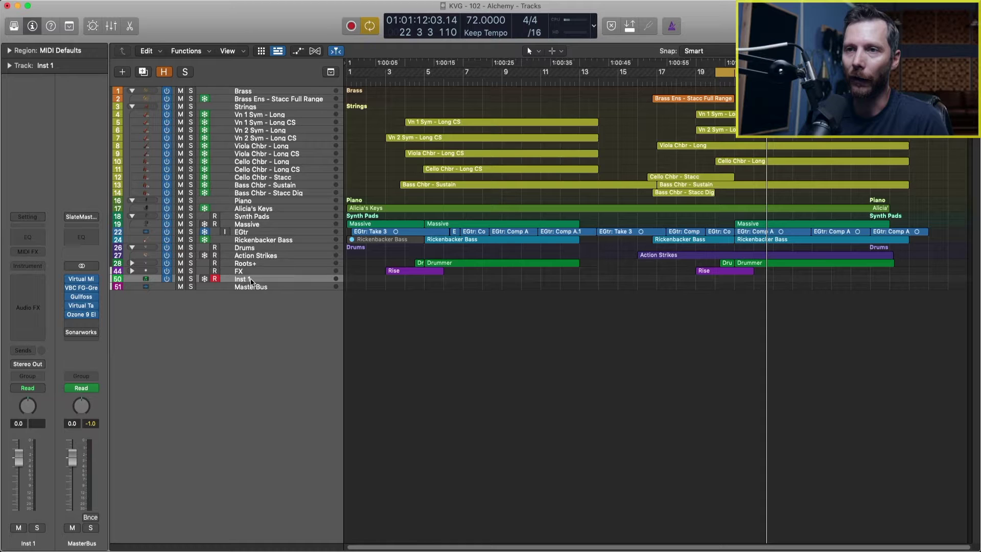
Rename the new Inst 1 track to 'Synth Pad'.
{"action": "double_click", "coordinate": [250, 279]}
{"action": "type", "text": "Synth"}
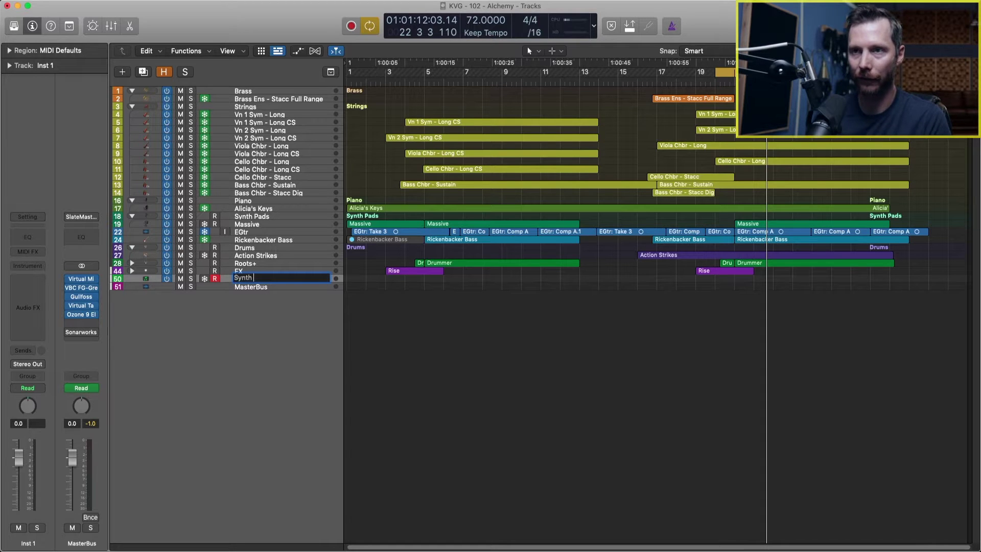
{"action": "type", "text": " Pad"}
{"action": "key", "text": "Return"}
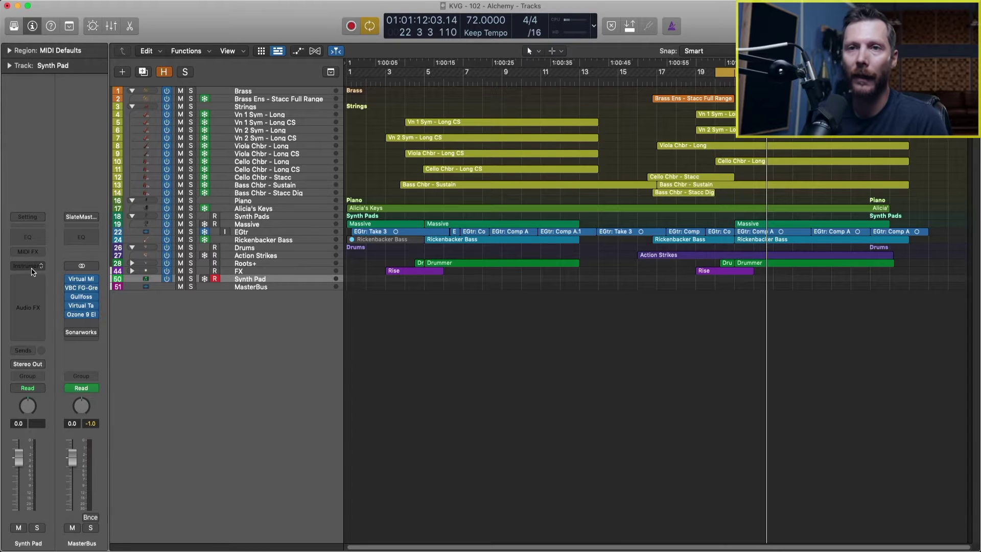
Insert Alchemy (Stereo) in the Synth Pad track's Instrument slot.
{"action": "left_click", "coordinate": [27, 267]}
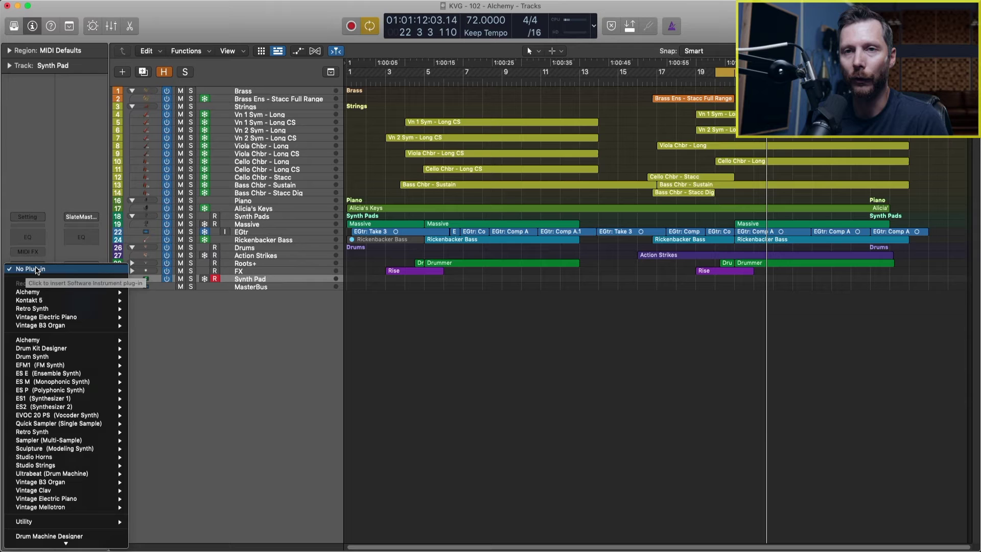
{"action": "mouse_move", "coordinate": [49, 341]}
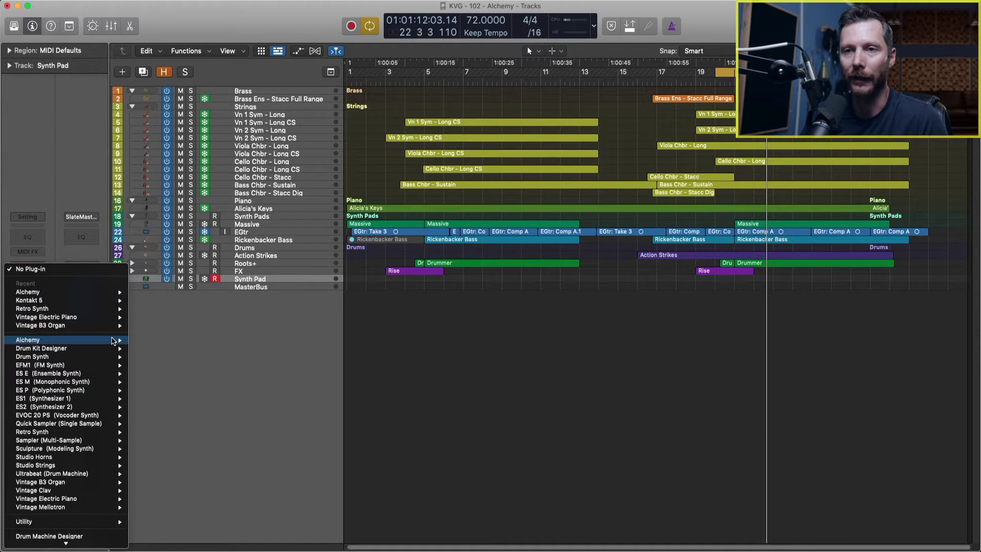
{"action": "left_click", "coordinate": [143, 339]}
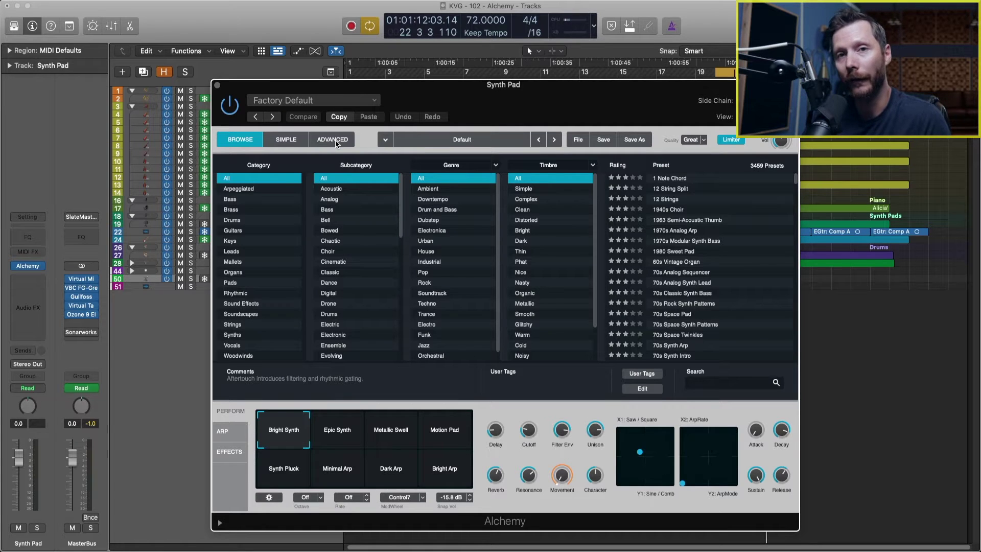
Toggle Alchemy between Simple and Advanced views, then browse and scroll the full preset list.
{"action": "left_click", "coordinate": [298, 141]}
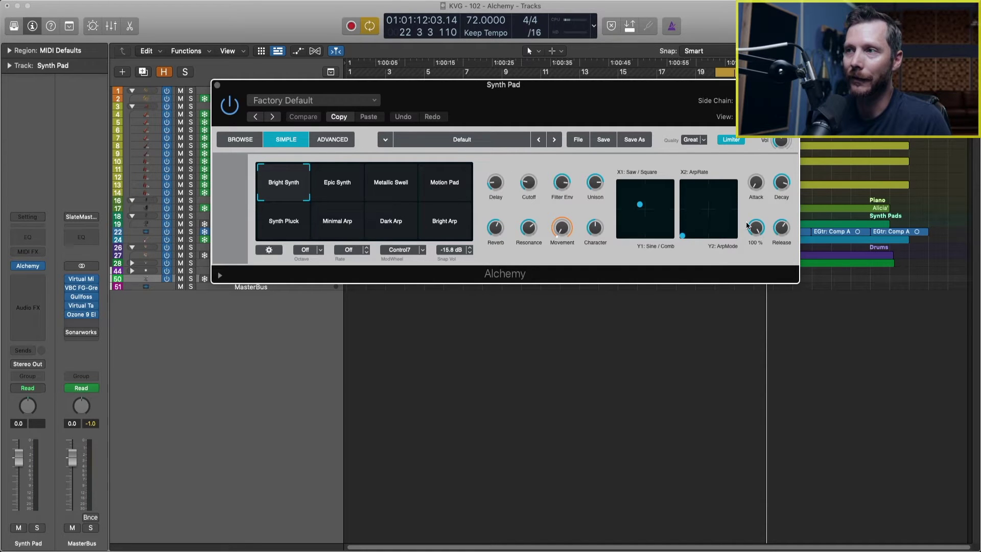
{"action": "left_click", "coordinate": [333, 142]}
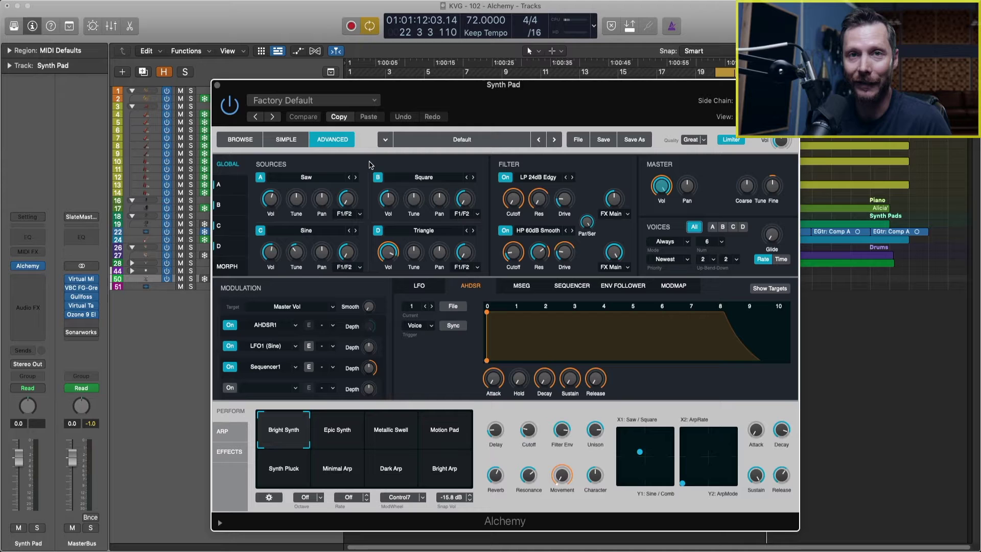
{"action": "left_click", "coordinate": [247, 142]}
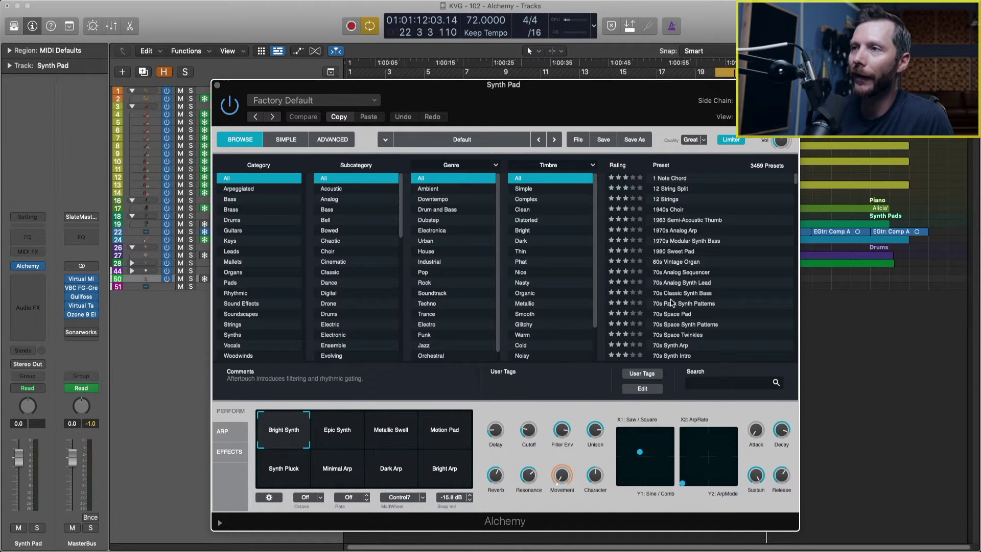
{"action": "scroll", "coordinate": [683, 218], "scroll_direction": "down", "scroll_amount": 20}
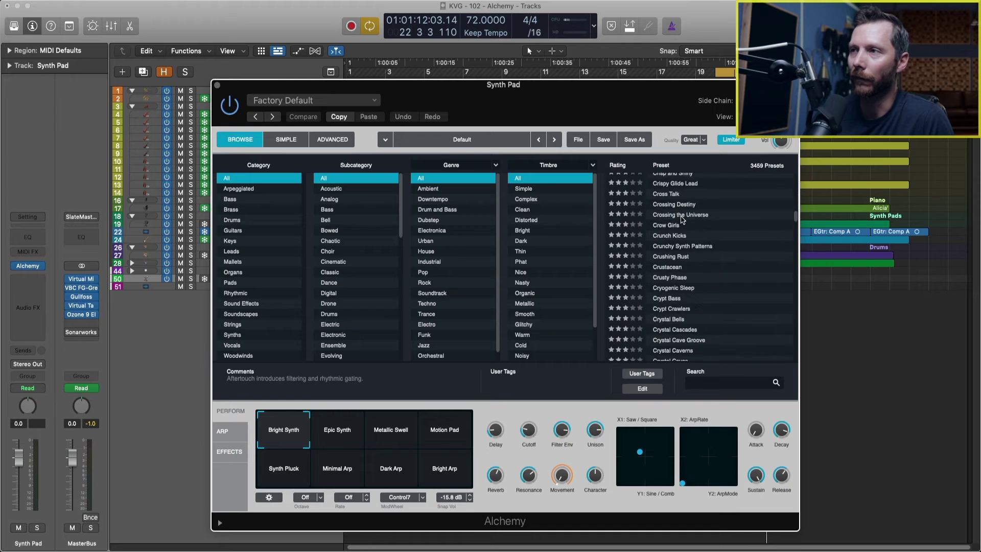
{"action": "scroll", "coordinate": [683, 220], "scroll_direction": "up", "scroll_amount": 20}
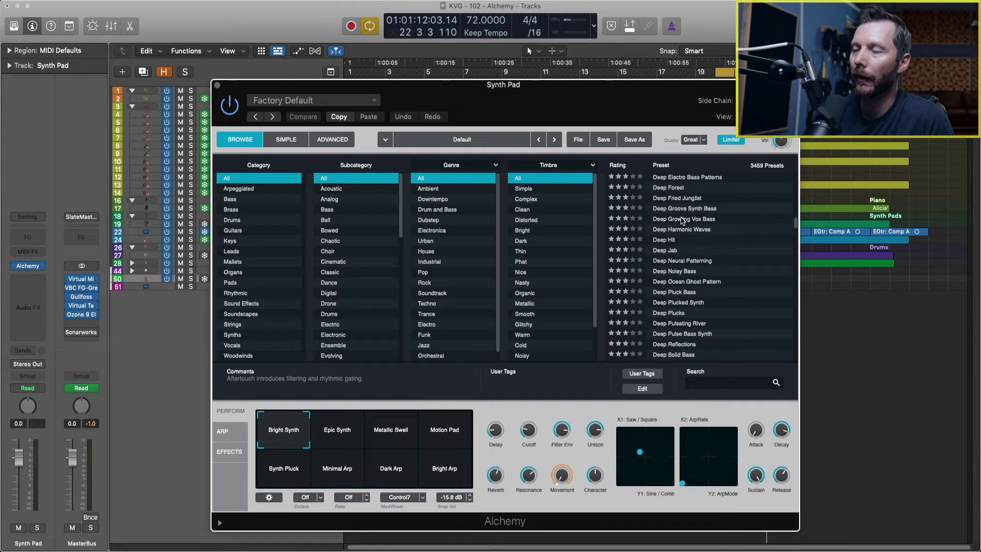
{"action": "scroll", "coordinate": [681, 219], "scroll_direction": "up", "scroll_amount": 3}
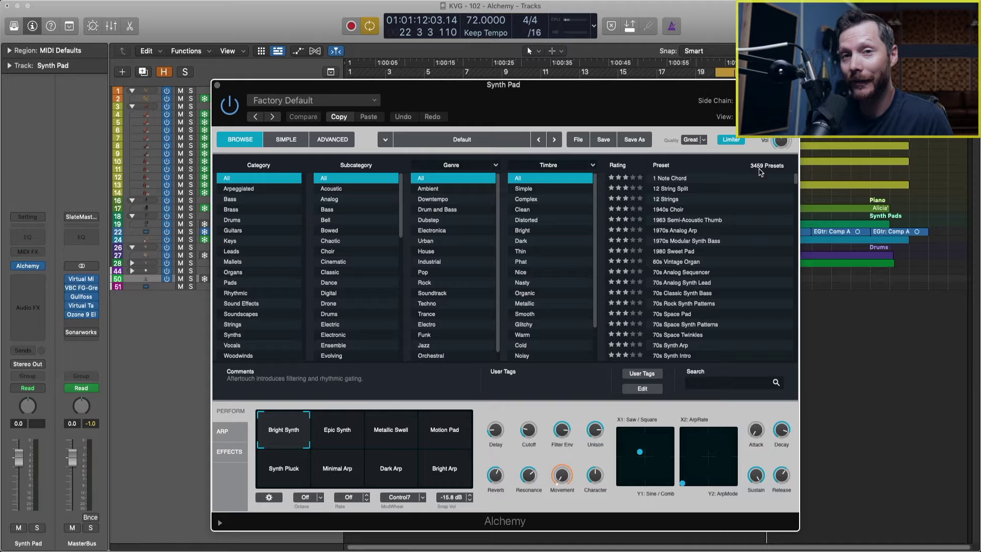
{"action": "scroll", "coordinate": [695, 311], "scroll_direction": "down", "scroll_amount": 10}
{"action": "scroll", "coordinate": [696, 311], "scroll_direction": "up", "scroll_amount": 10}
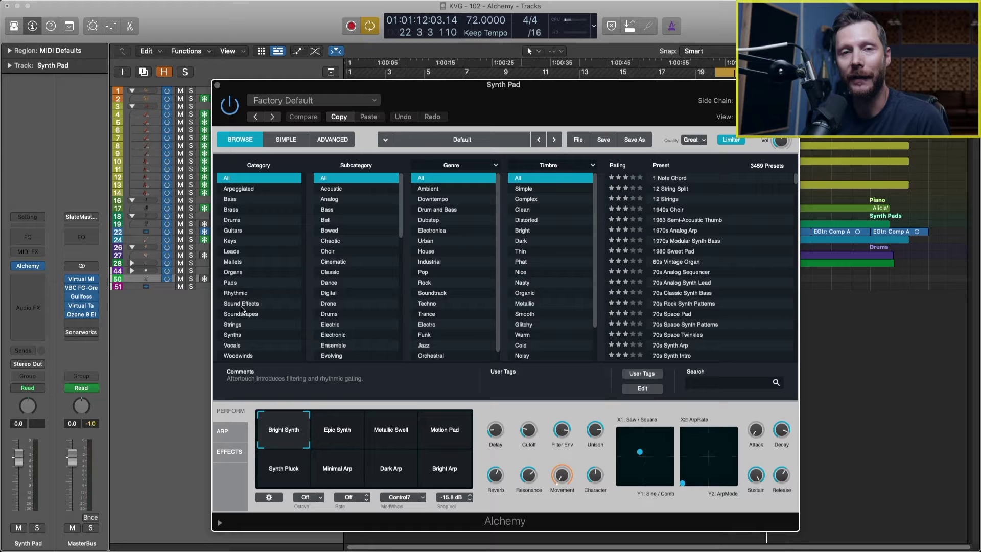
Try the Arpeggiated, Sound Effects and Soundscapes categories, then settle on Pads (606 presets).
{"action": "left_click", "coordinate": [239, 189]}
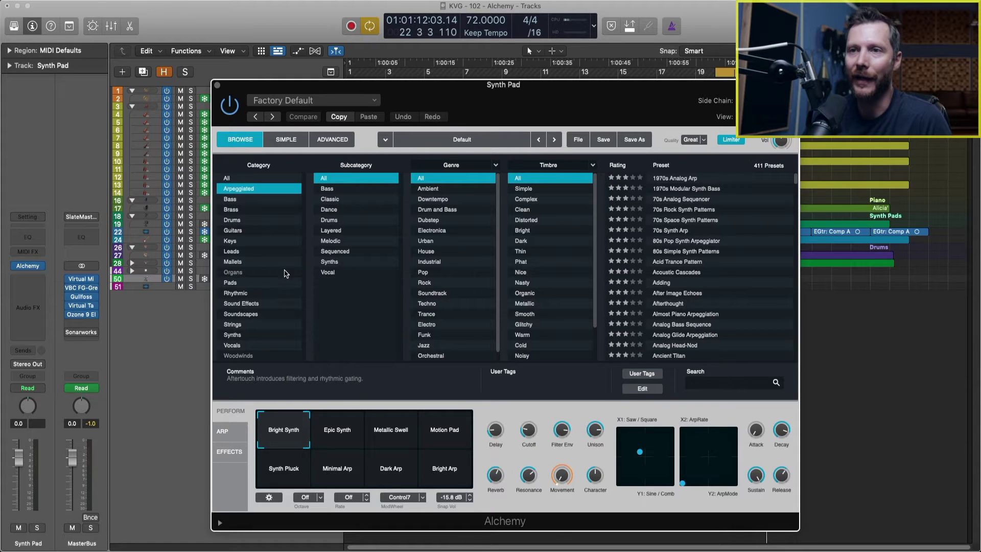
{"action": "left_click", "coordinate": [263, 304]}
{"action": "left_click", "coordinate": [256, 315]}
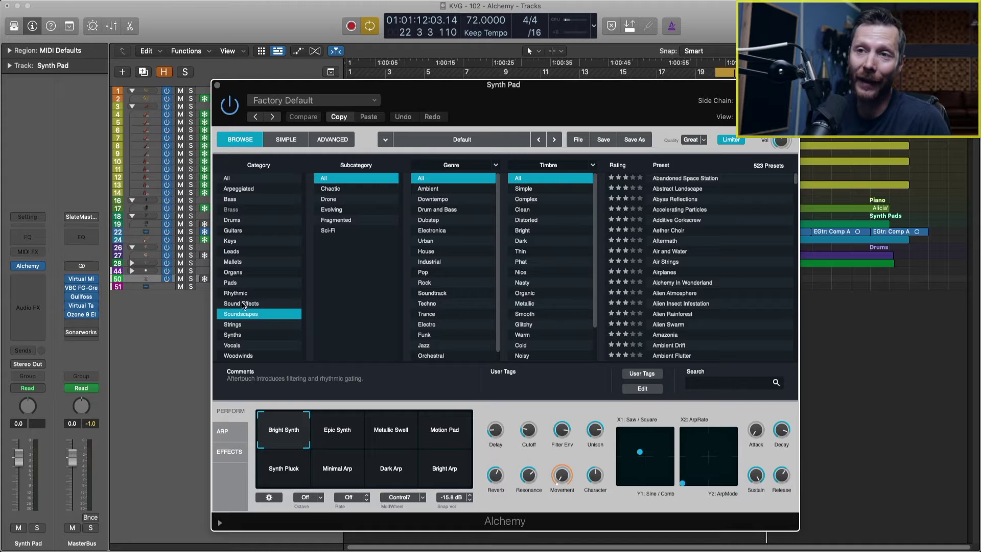
{"action": "left_click", "coordinate": [243, 285]}
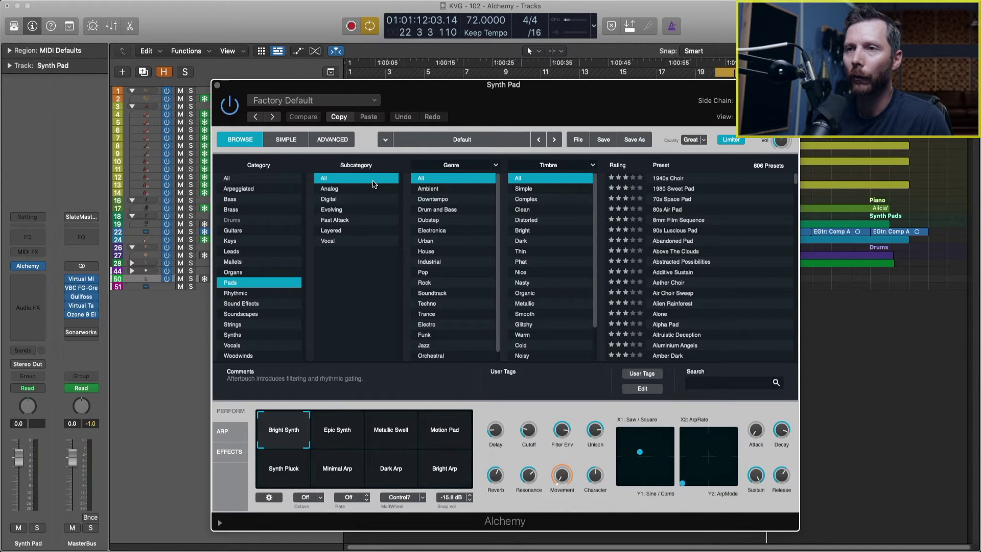
Filter the pads to the Layered and Evolving subcategories and the Ambient genre.
{"action": "left_click", "coordinate": [347, 234]}
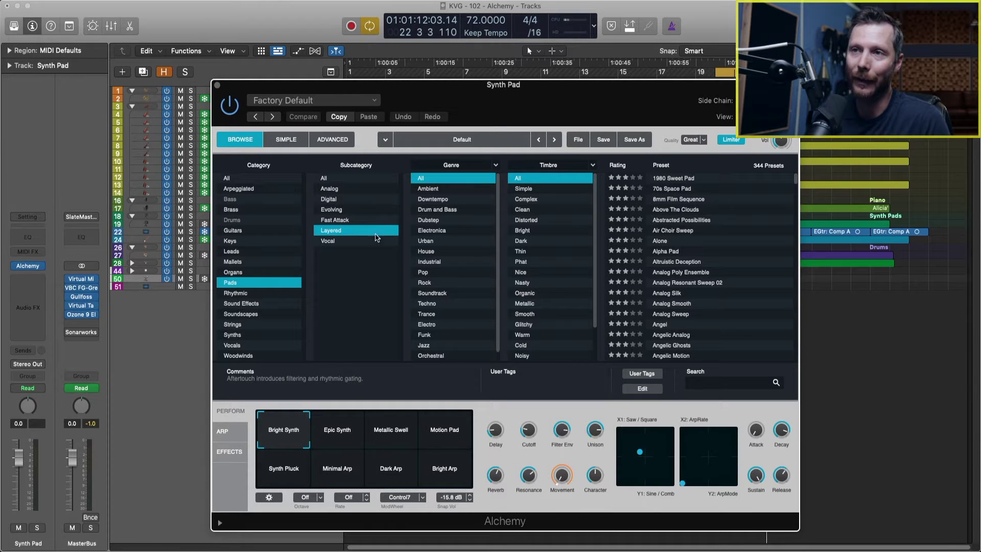
{"action": "left_click", "coordinate": [346, 210], "text": "super"}
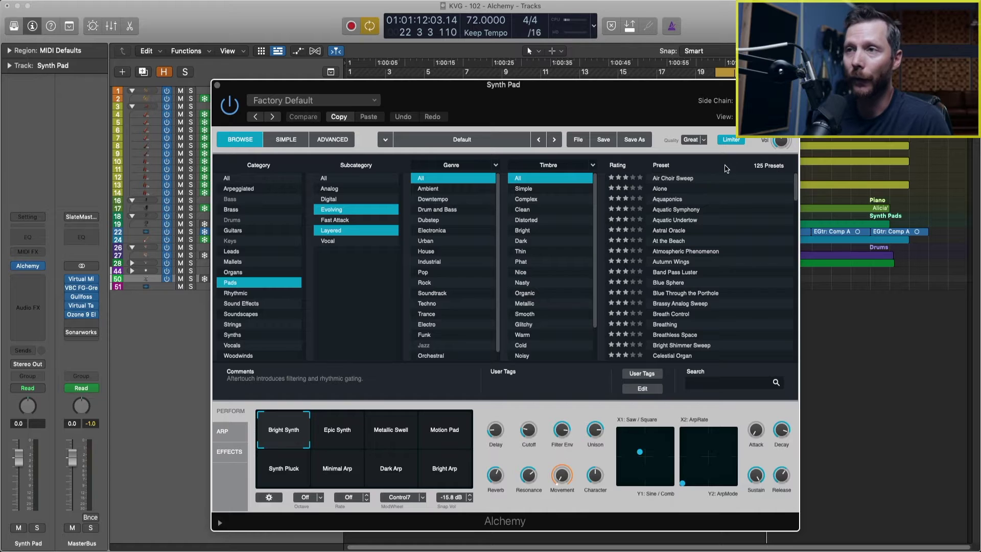
{"action": "left_click", "coordinate": [457, 190]}
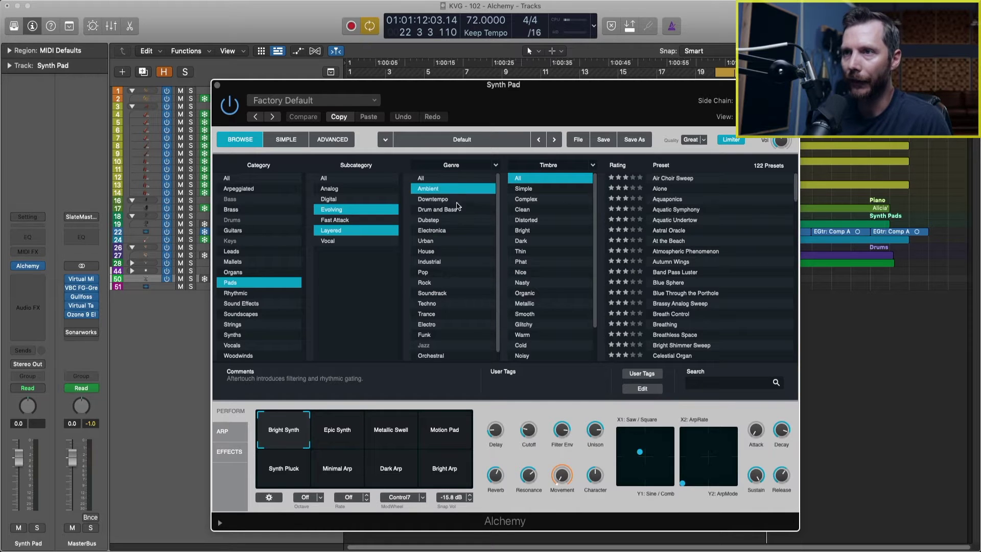
Set the timbre filter to Organic and Warm, leaving four presets.
{"action": "left_click", "coordinate": [543, 214]}
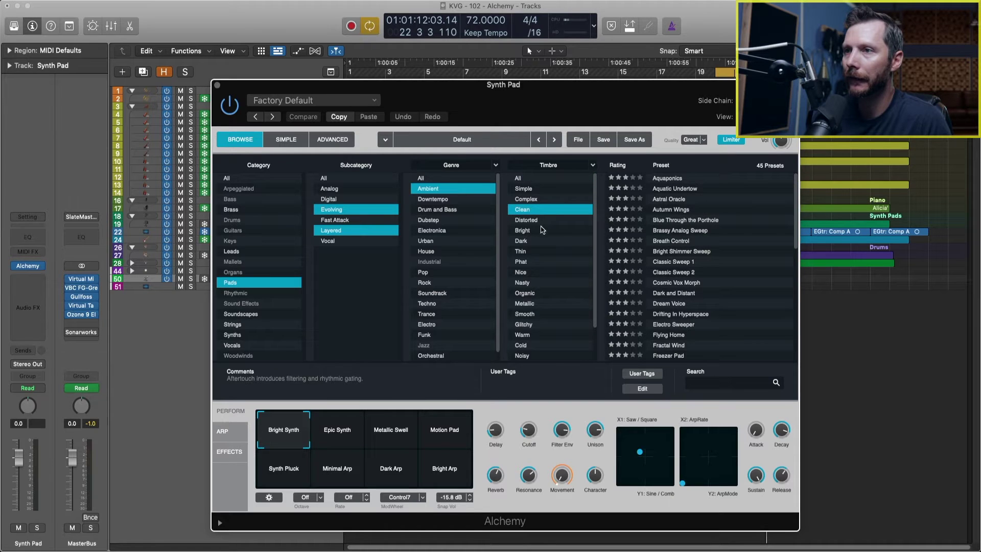
{"action": "scroll", "coordinate": [534, 241], "scroll_direction": "down", "scroll_amount": 3}
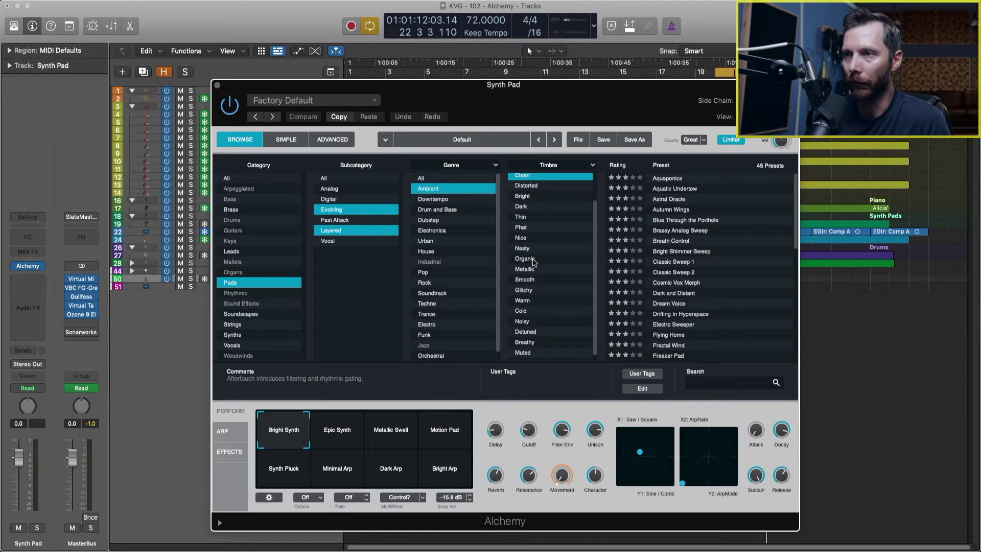
{"action": "left_click", "coordinate": [536, 261]}
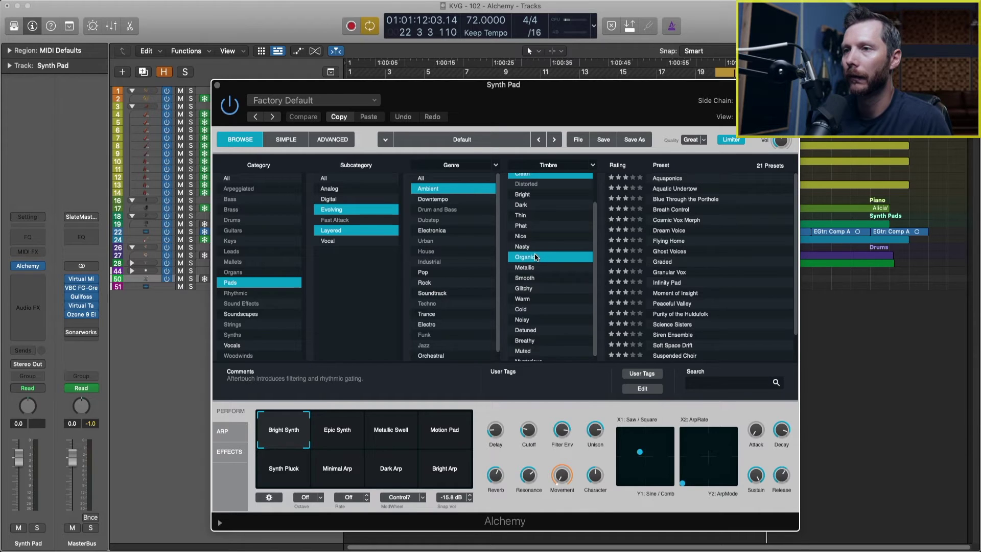
{"action": "scroll", "coordinate": [535, 257], "scroll_direction": "down", "scroll_amount": 1}
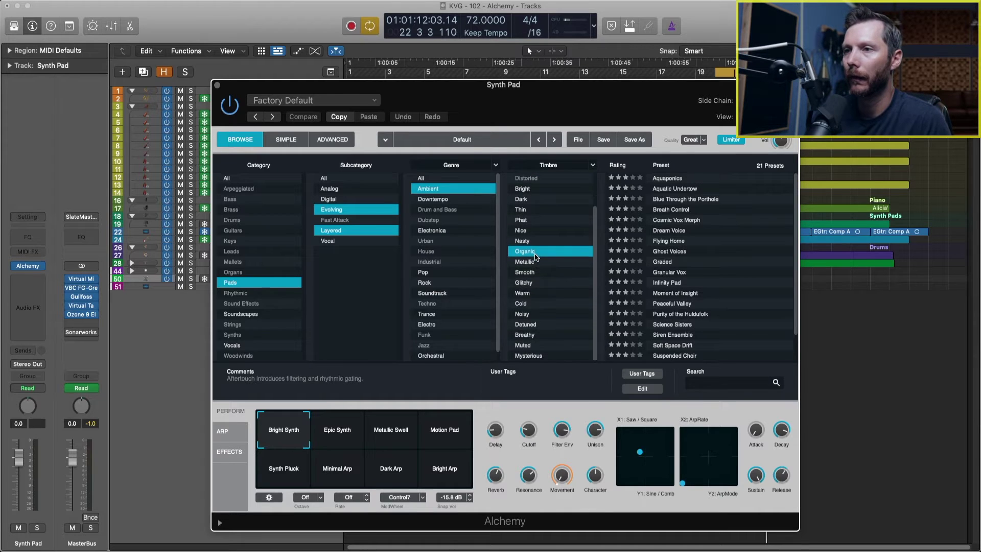
{"action": "left_click", "coordinate": [543, 296]}
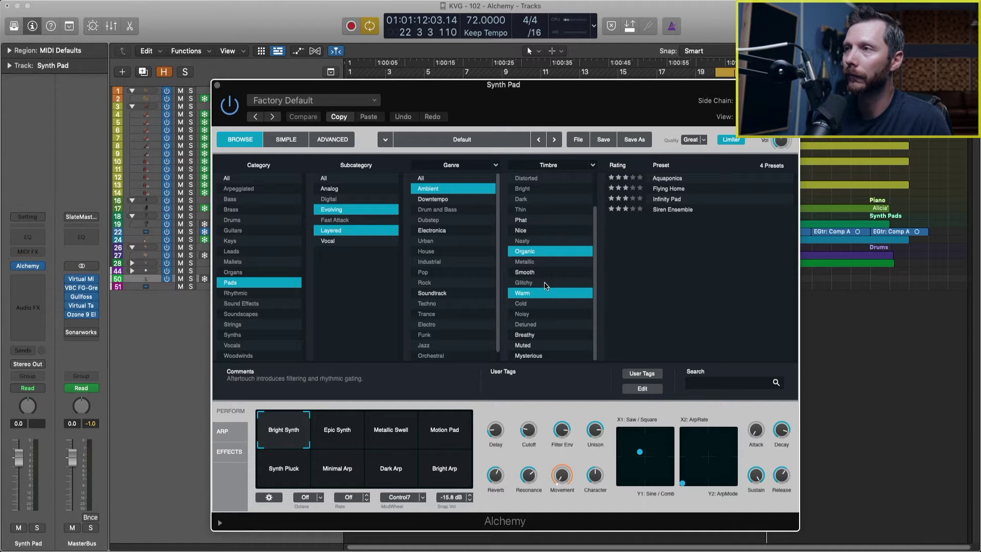
Audition the Aquaponics preset, then load the Flying Home preset instead.
{"action": "left_click", "coordinate": [681, 178]}
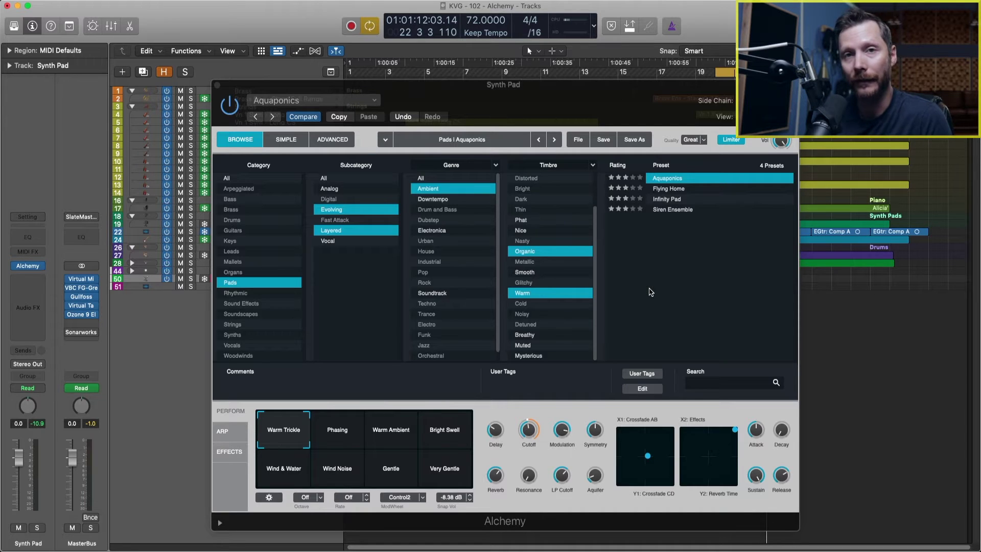
{"action": "left_click", "coordinate": [700, 193]}
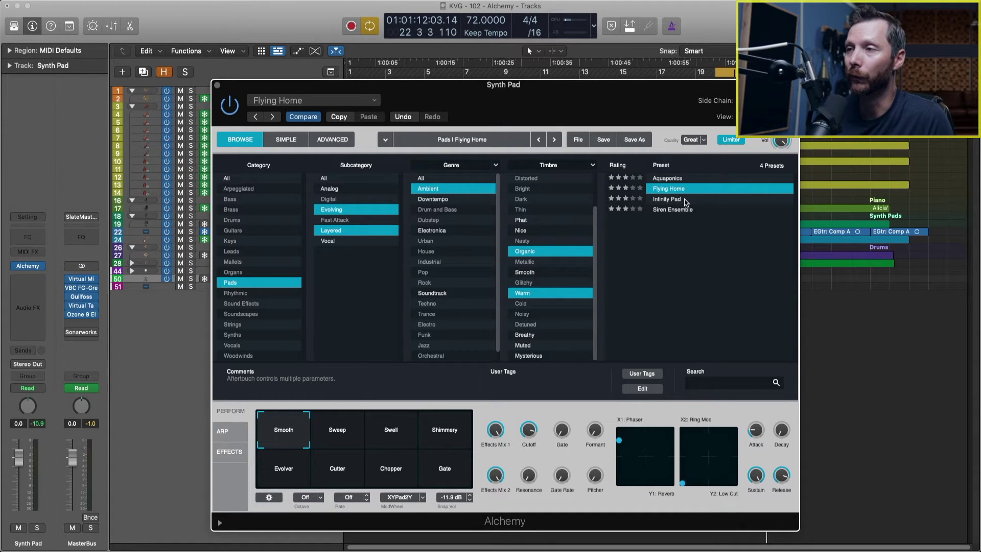
Try the Infinity Pad preset, then switch to Siren Ensemble.
{"action": "left_click", "coordinate": [686, 200]}
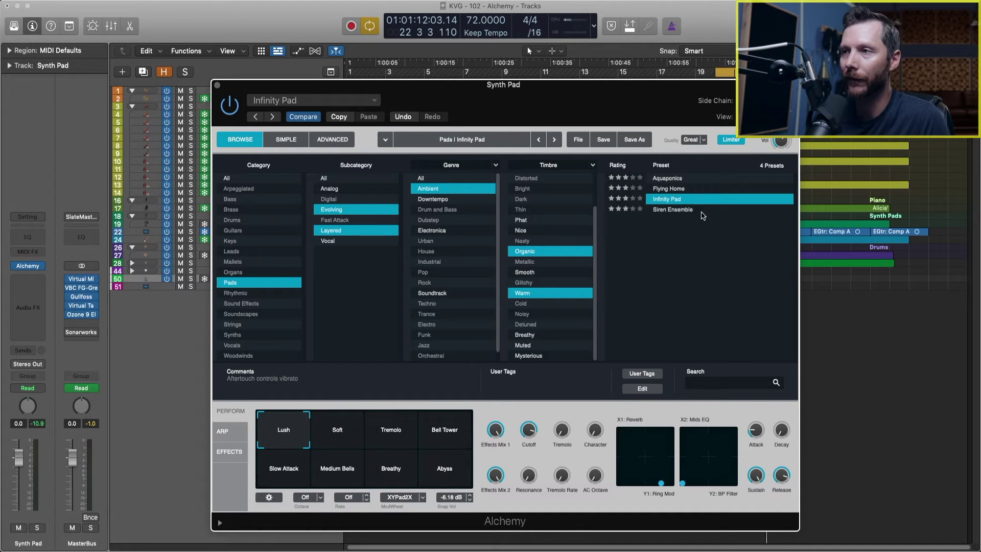
{"action": "left_click", "coordinate": [696, 212]}
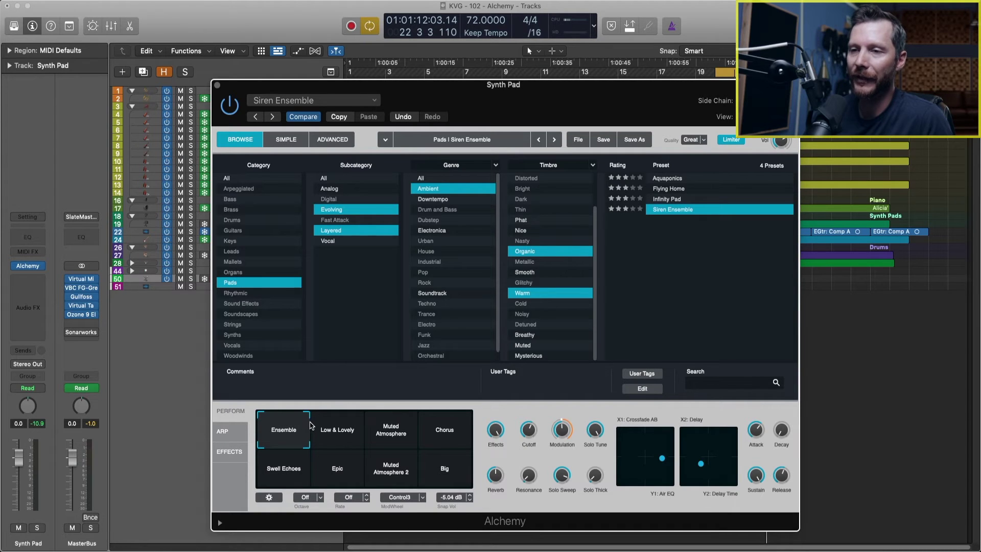
Morph across the transform pads, ending on an Ensemble, Low & Lovely, Swell Echoes and Epic blend.
{"action": "left_click", "coordinate": [276, 467]}
{"action": "left_click_drag", "start_coordinate": [276, 466], "coordinate": [301, 424]}
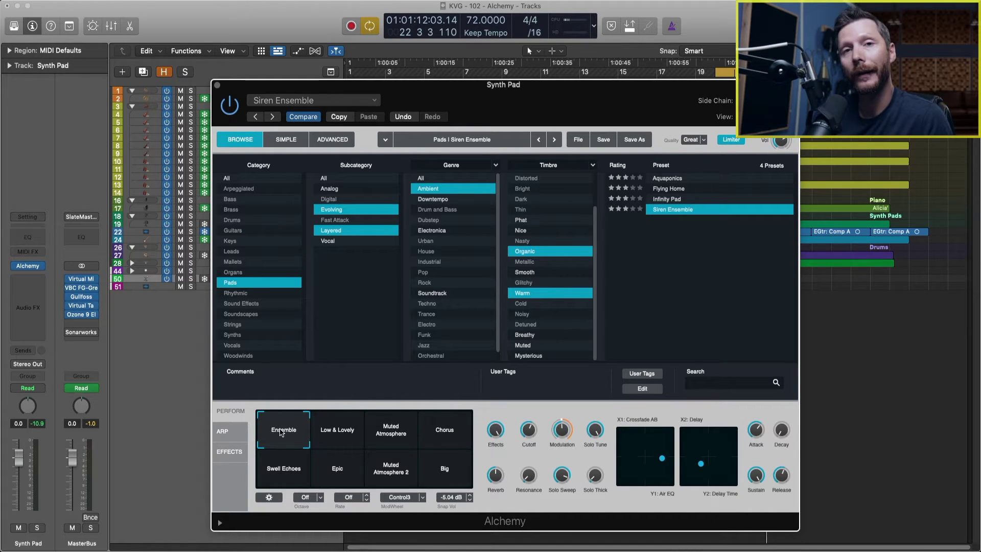
{"action": "mouse_move", "coordinate": [283, 431]}
{"action": "left_mouse_down"}
{"action": "mouse_move", "coordinate": [314, 456]}
{"action": "mouse_move", "coordinate": [391, 444]}
{"action": "mouse_move", "coordinate": [398, 462]}
{"action": "mouse_move", "coordinate": [395, 448]}
{"action": "mouse_move", "coordinate": [404, 455]}
{"action": "mouse_move", "coordinate": [388, 435]}
{"action": "mouse_move", "coordinate": [448, 459]}
{"action": "mouse_move", "coordinate": [403, 440]}
{"action": "mouse_move", "coordinate": [351, 455]}
{"action": "mouse_move", "coordinate": [286, 431]}
{"action": "left_mouse_up"}
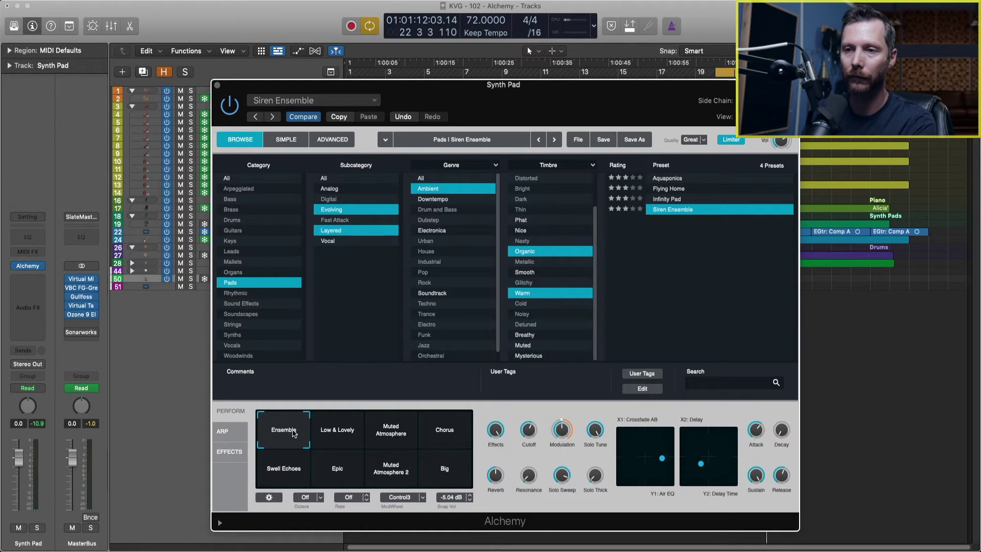
{"action": "left_click_drag", "start_coordinate": [294, 435], "coordinate": [462, 434]}
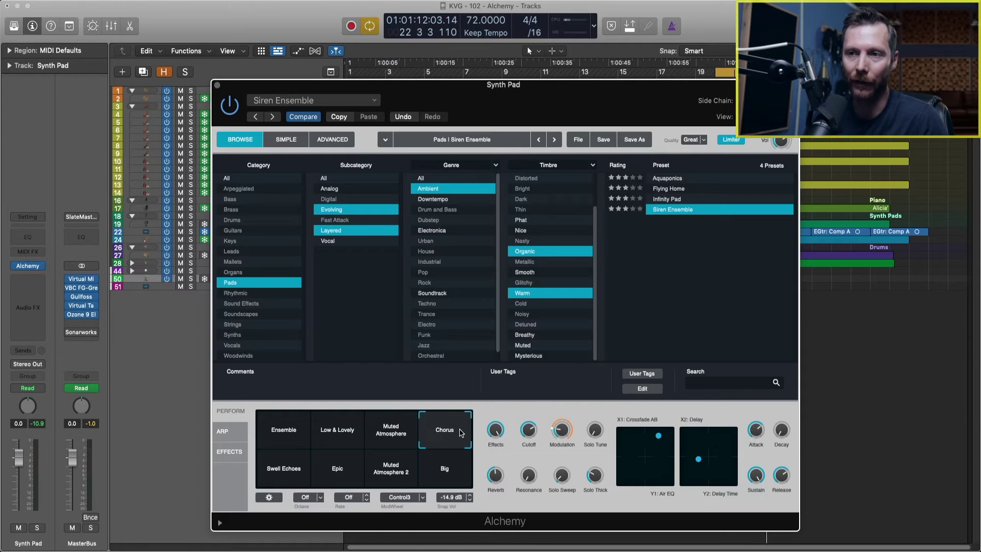
{"action": "left_click", "coordinate": [393, 451]}
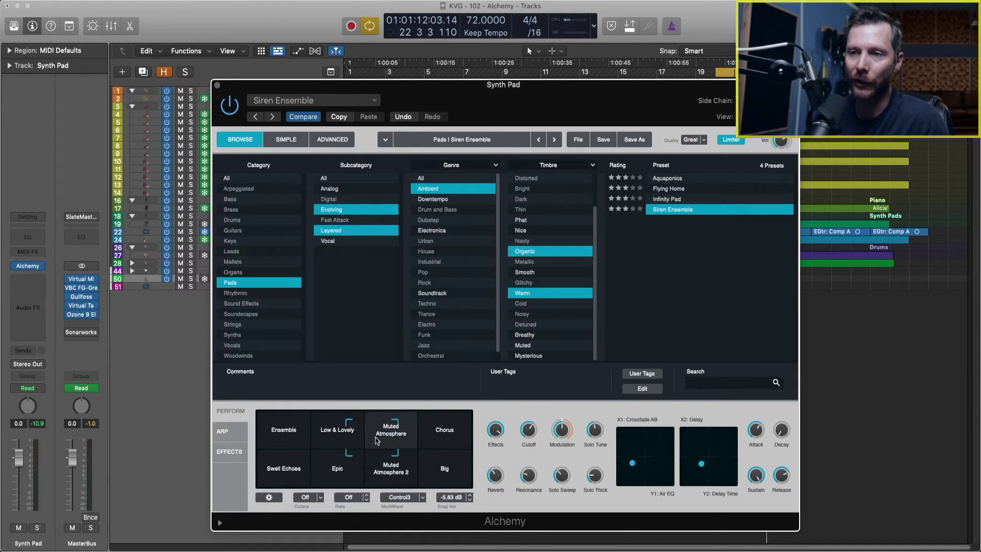
{"action": "left_click", "coordinate": [308, 443]}
{"action": "mouse_move", "coordinate": [307, 443]}
{"action": "left_mouse_down"}
{"action": "mouse_move", "coordinate": [337, 462]}
{"action": "mouse_move", "coordinate": [391, 465]}
{"action": "mouse_move", "coordinate": [391, 432]}
{"action": "mouse_move", "coordinate": [289, 453]}
{"action": "mouse_move", "coordinate": [391, 468]}
{"action": "mouse_move", "coordinate": [345, 440]}
{"action": "mouse_move", "coordinate": [304, 450]}
{"action": "mouse_move", "coordinate": [309, 457]}
{"action": "mouse_move", "coordinate": [378, 443]}
{"action": "mouse_move", "coordinate": [421, 459]}
{"action": "mouse_move", "coordinate": [301, 450]}
{"action": "left_mouse_up"}
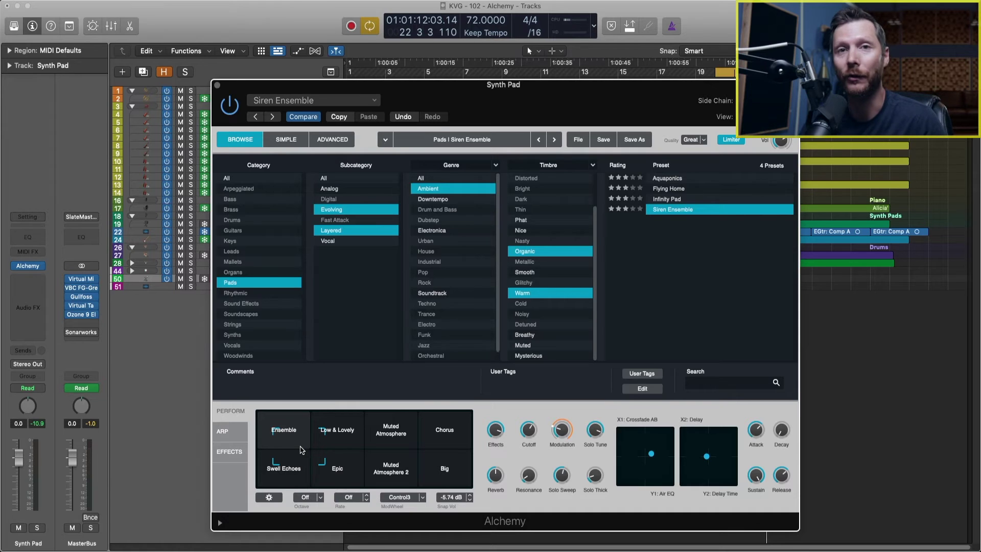
Put the Perform transform pad fully on the Ensemble snapshot.
{"action": "left_click", "coordinate": [280, 428]}
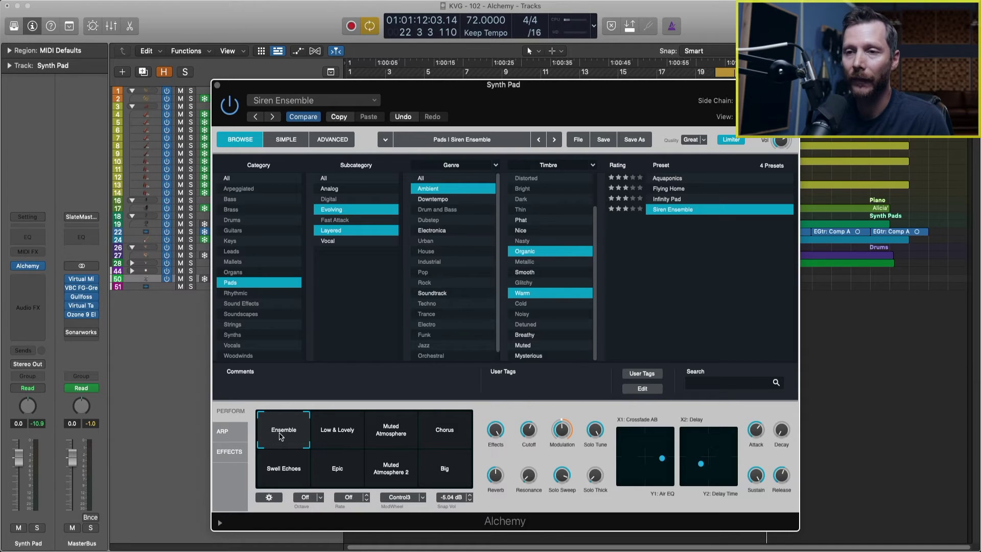
Show Alchemy's Effects page and bypass the Acoustic Reverb slot.
{"action": "left_click", "coordinate": [227, 452]}
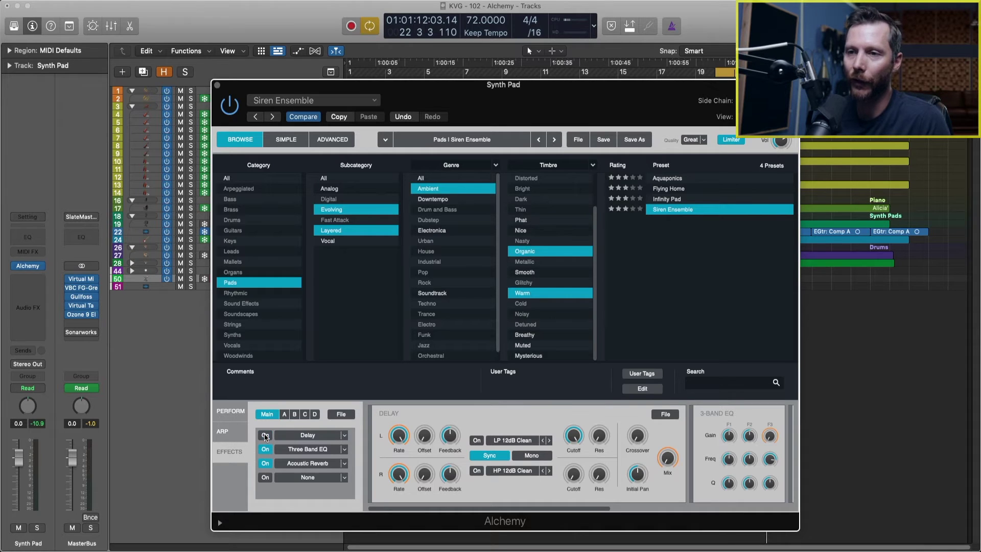
{"action": "left_click", "coordinate": [266, 463]}
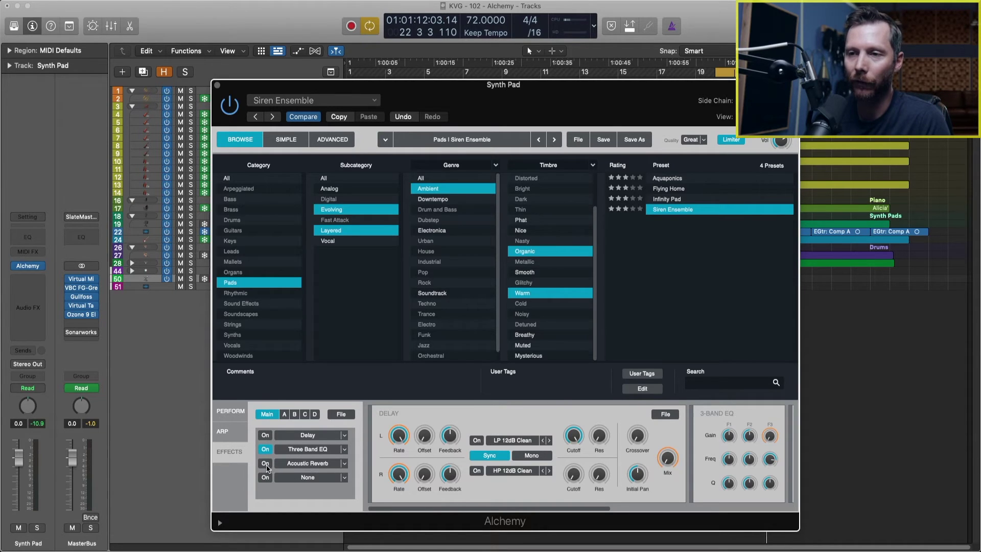
Re-enable the Acoustic Reverb and shorten its Time from 3413 ms to about 1001 ms.
{"action": "left_click", "coordinate": [267, 465]}
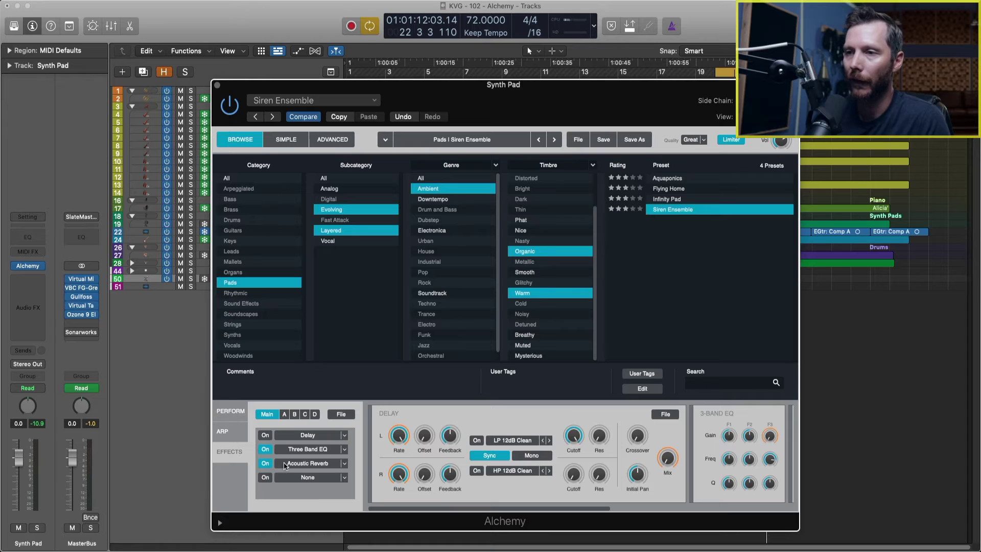
{"action": "left_click_drag", "start_coordinate": [398, 510], "coordinate": [571, 510]}
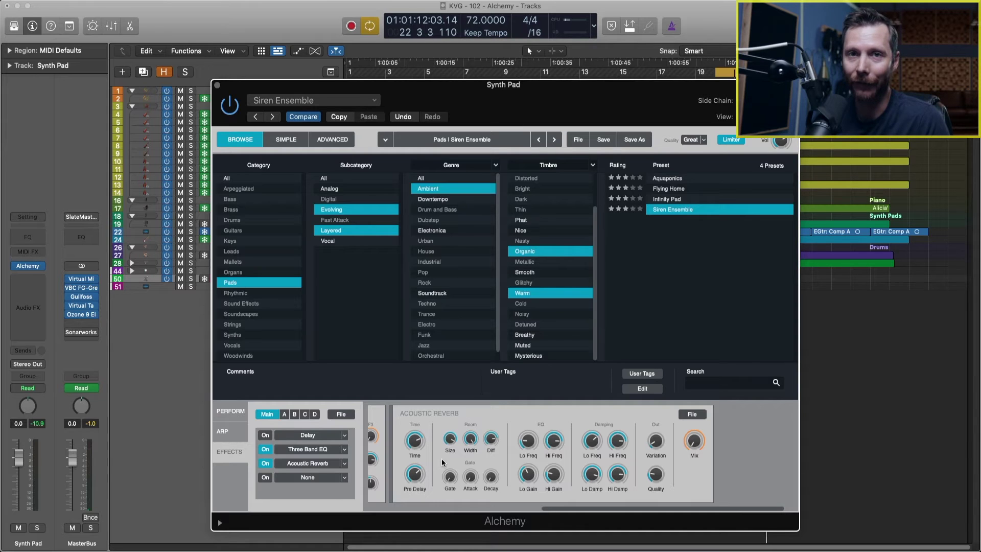
{"action": "mouse_move", "coordinate": [421, 448]}
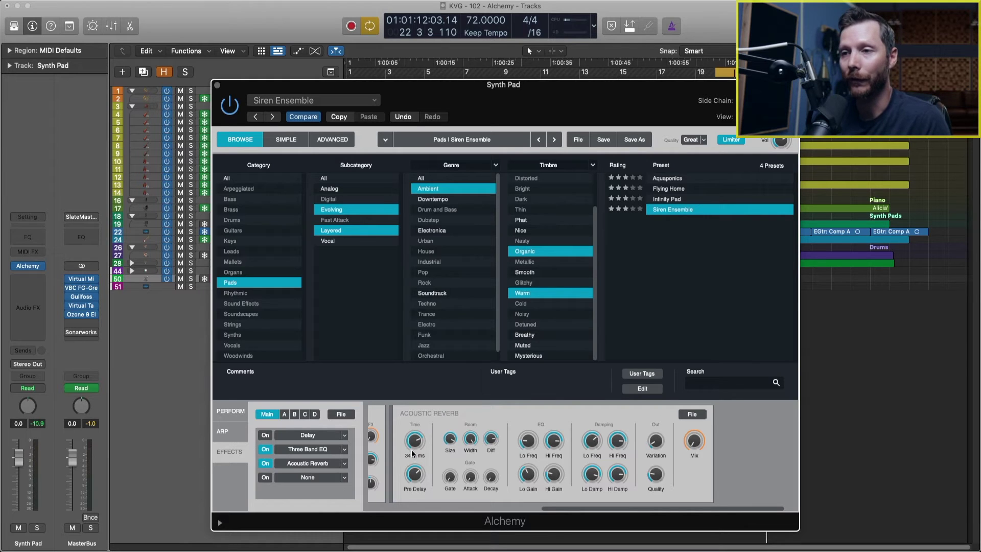
{"action": "left_click_drag", "start_coordinate": [416, 440], "coordinate": [417, 458]}
{"action": "left_click", "coordinate": [416, 458]}
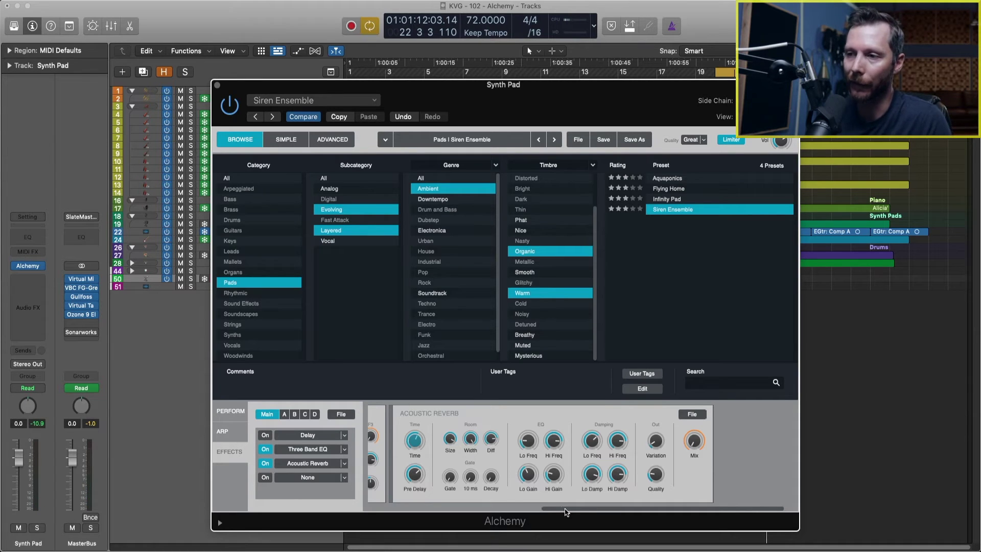
Switch the Delay on and lower its feedback: left to 45.2 %, right to about 18 %.
{"action": "left_click_drag", "start_coordinate": [567, 512], "coordinate": [377, 511]}
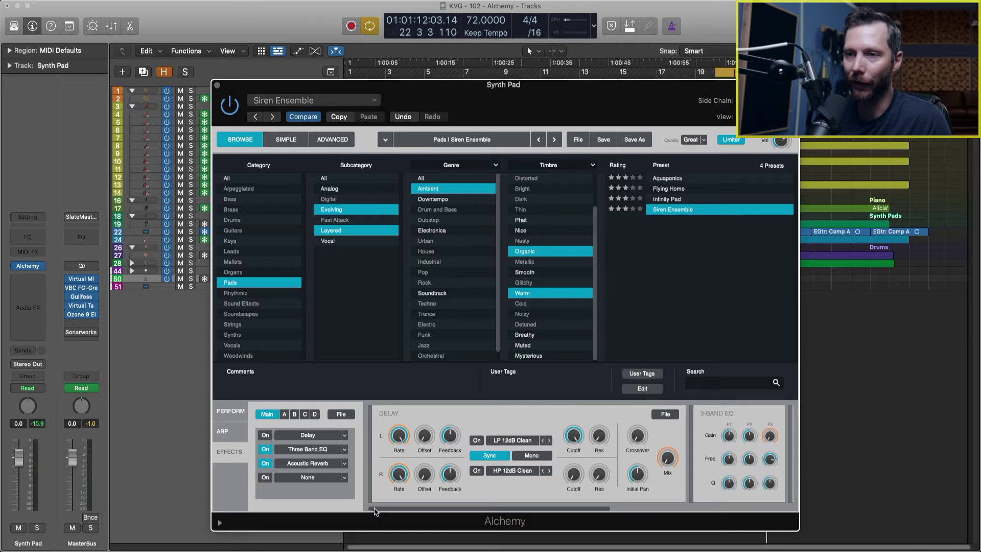
{"action": "left_click", "coordinate": [266, 435]}
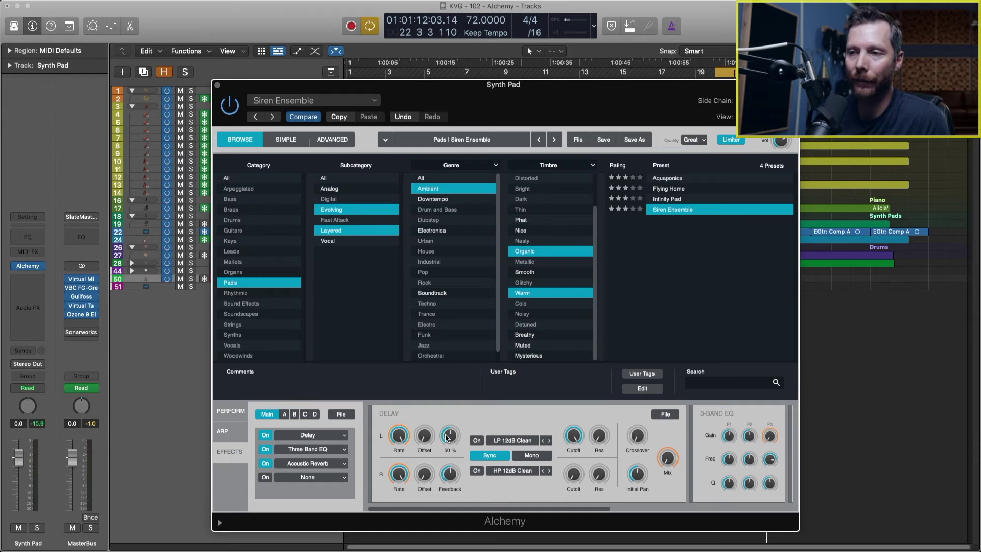
{"action": "mouse_move", "coordinate": [451, 435]}
{"action": "left_click_drag", "start_coordinate": [452, 434], "coordinate": [452, 442]}
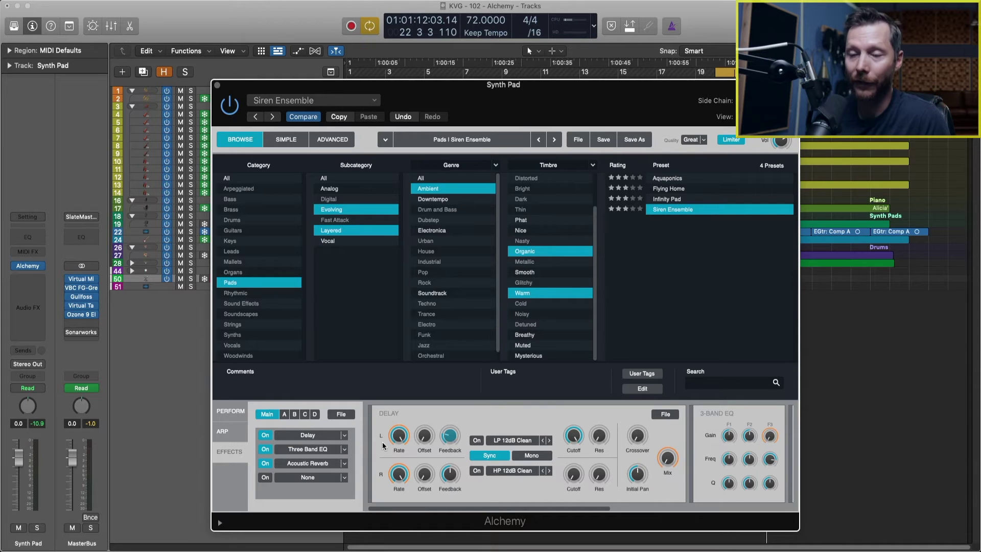
{"action": "mouse_move", "coordinate": [392, 440]}
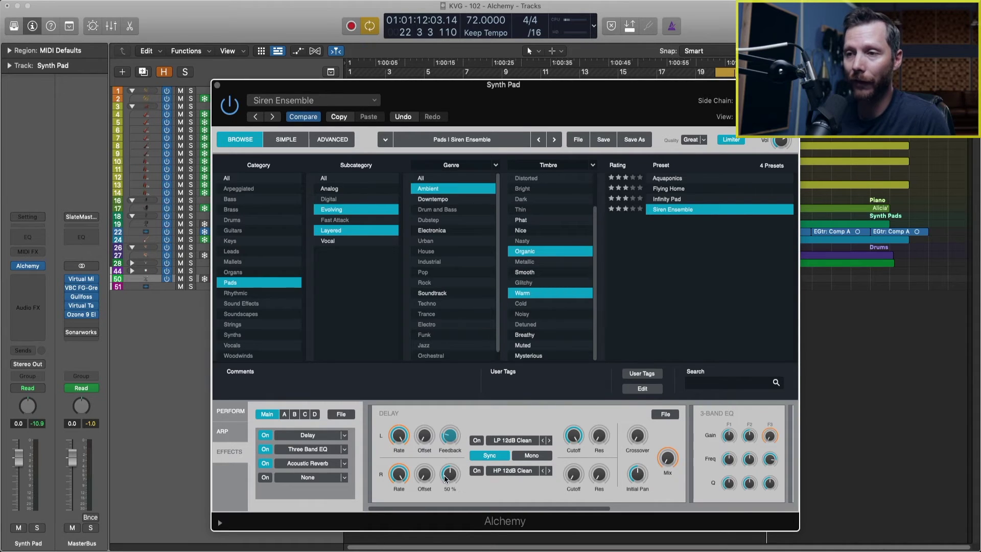
{"action": "left_click_drag", "start_coordinate": [451, 475], "coordinate": [455, 503]}
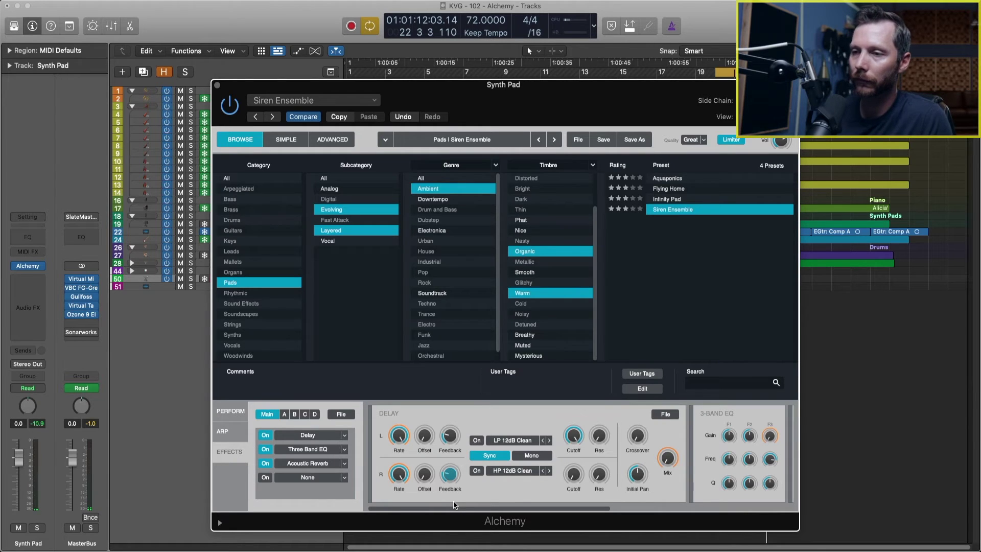
{"action": "mouse_move", "coordinate": [447, 435]}
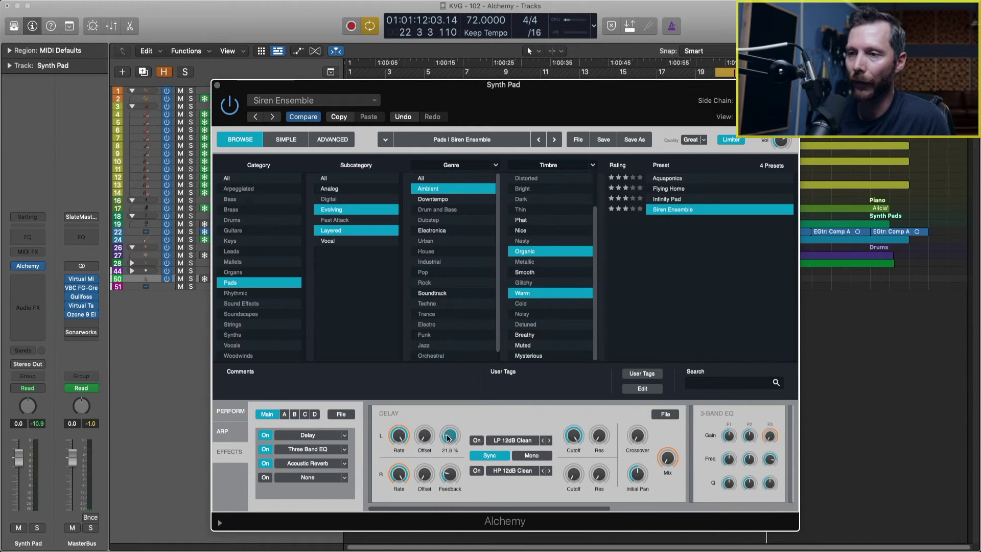
{"action": "mouse_move", "coordinate": [452, 478]}
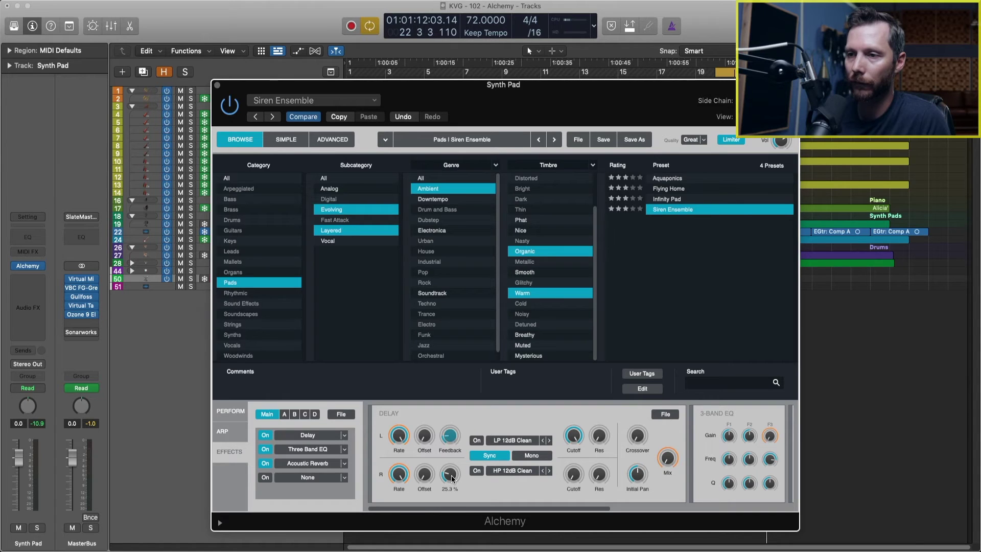
{"action": "left_click_drag", "start_coordinate": [451, 478], "coordinate": [451, 482]}
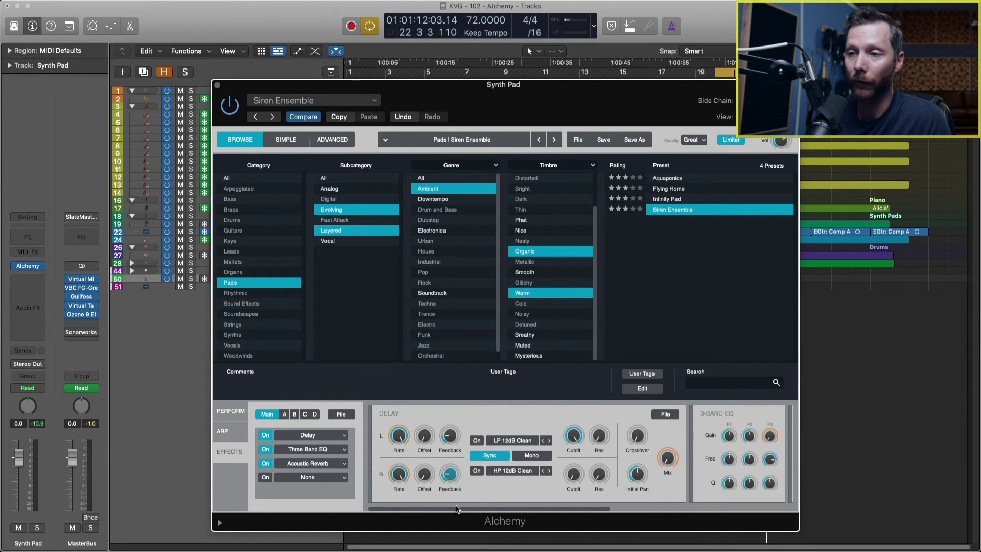
Bring the Acoustic Reverb panel into view and leave the fourth effect slot set to None.
{"action": "scroll", "coordinate": [441, 511], "scroll_direction": "right", "scroll_amount": 1}
{"action": "left_click_drag", "start_coordinate": [442, 512], "coordinate": [428, 509]}
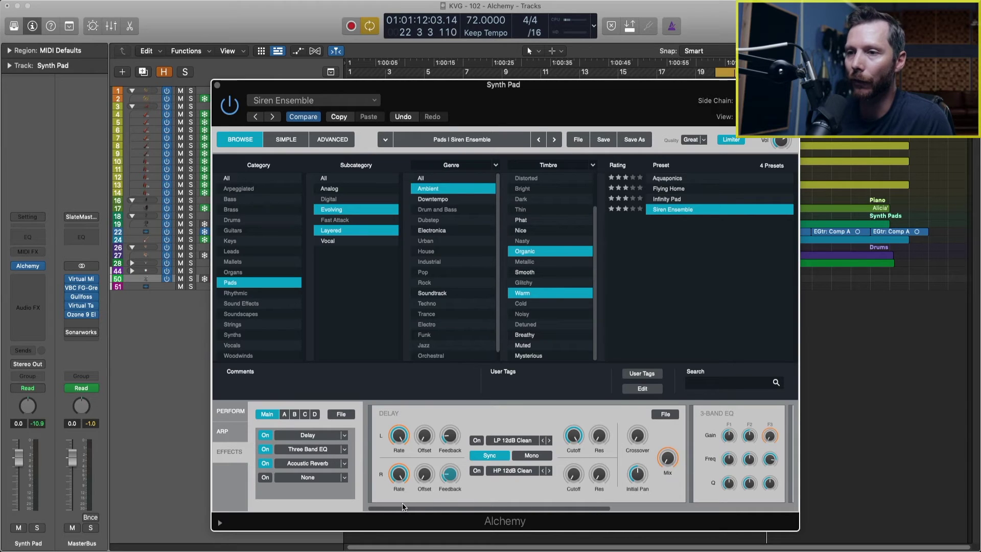
{"action": "left_click_drag", "start_coordinate": [412, 508], "coordinate": [519, 510]}
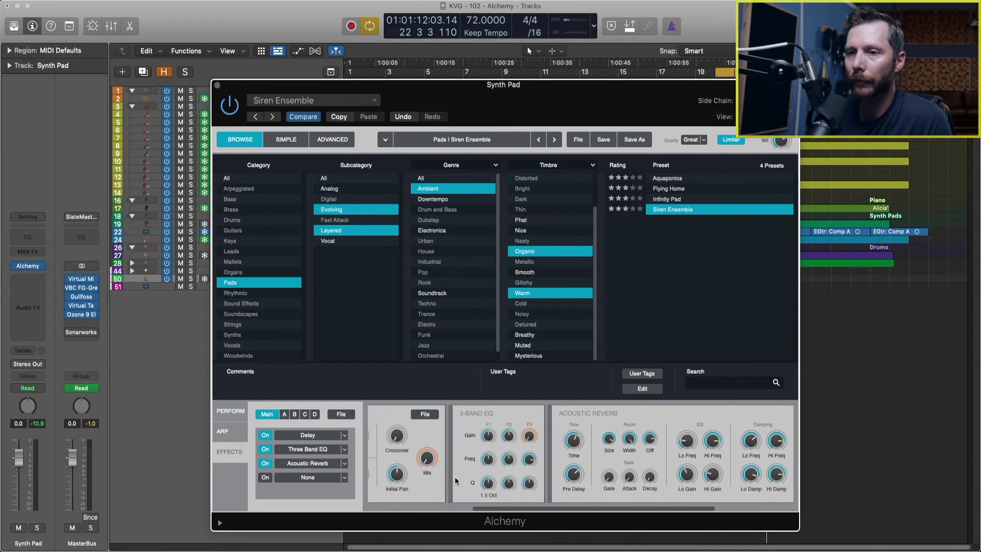
{"action": "left_click", "coordinate": [345, 477]}
{"action": "mouse_move", "coordinate": [316, 475]}
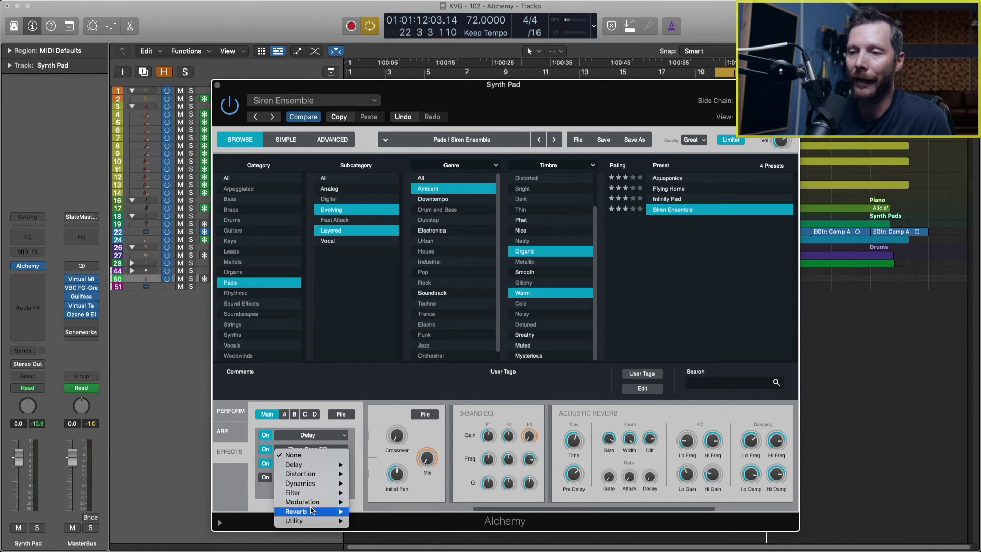
{"action": "left_click", "coordinate": [263, 492]}
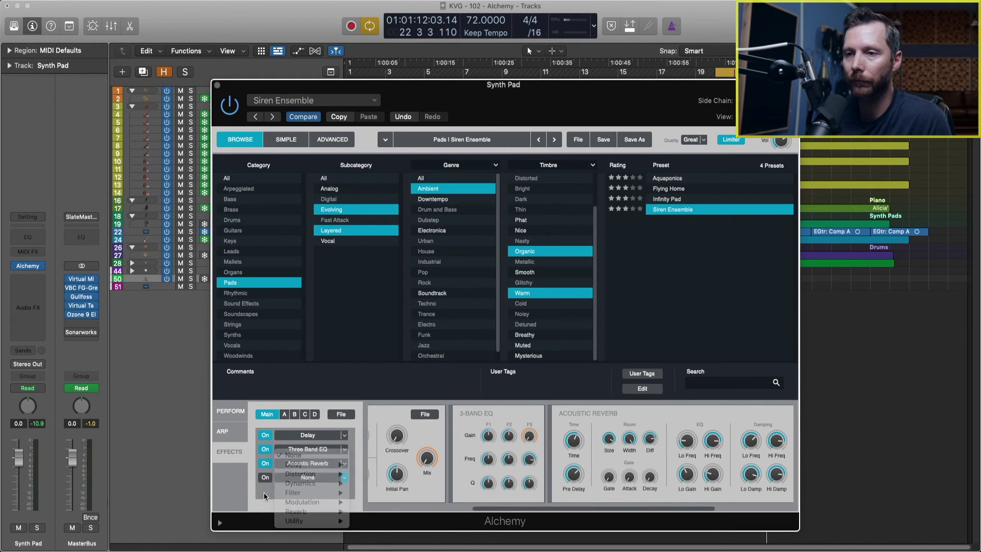
Try the arpeggiator in Down then Up/Down mode, switch it Off, and return to Perform.
{"action": "left_click", "coordinate": [229, 436]}
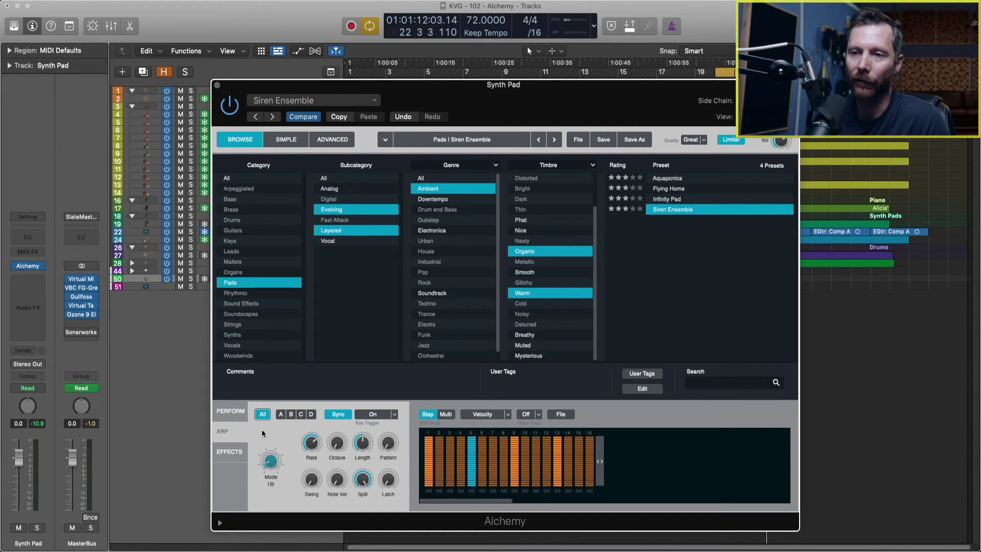
{"action": "left_click_drag", "start_coordinate": [266, 455], "coordinate": [276, 477]}
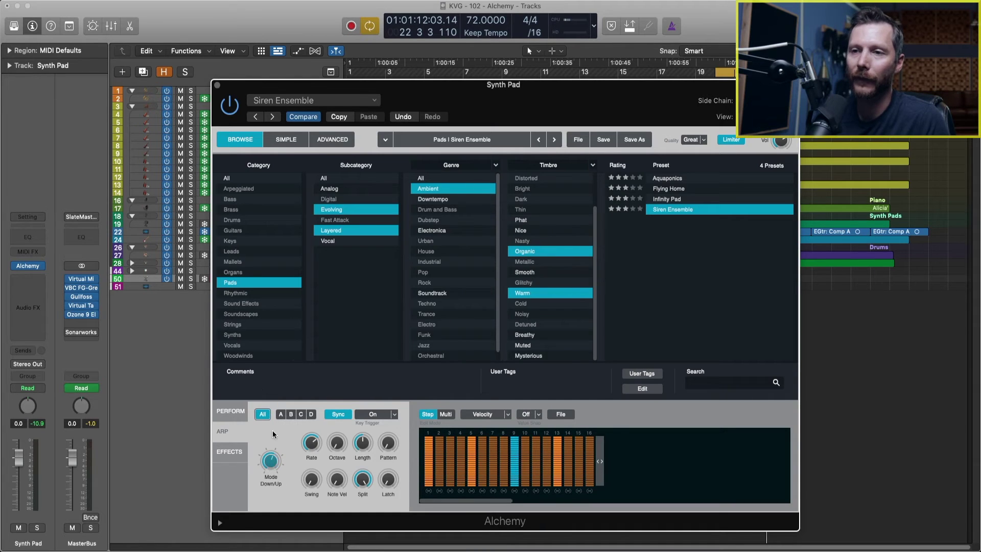
{"action": "left_click_drag", "start_coordinate": [270, 461], "coordinate": [273, 477]}
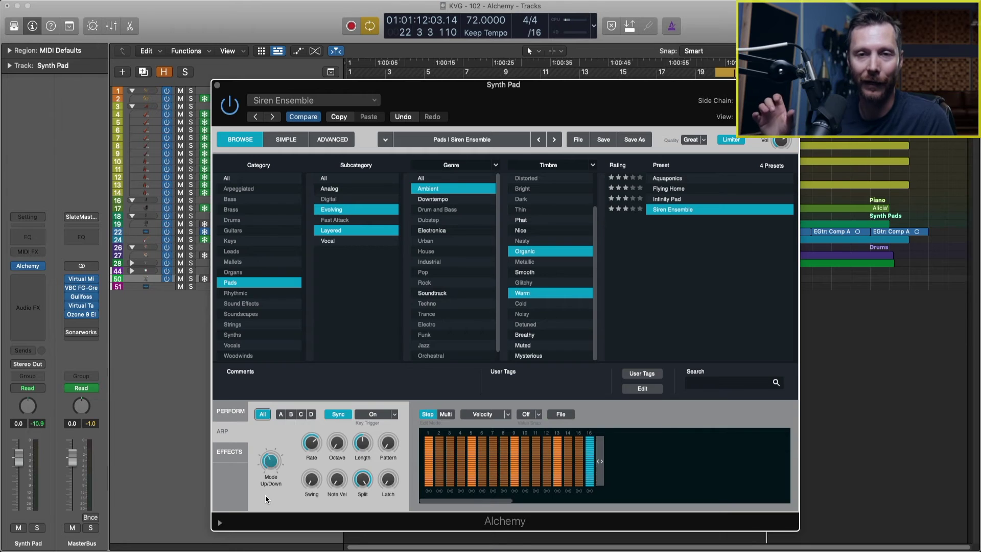
{"action": "left_click_drag", "start_coordinate": [270, 462], "coordinate": [272, 492]}
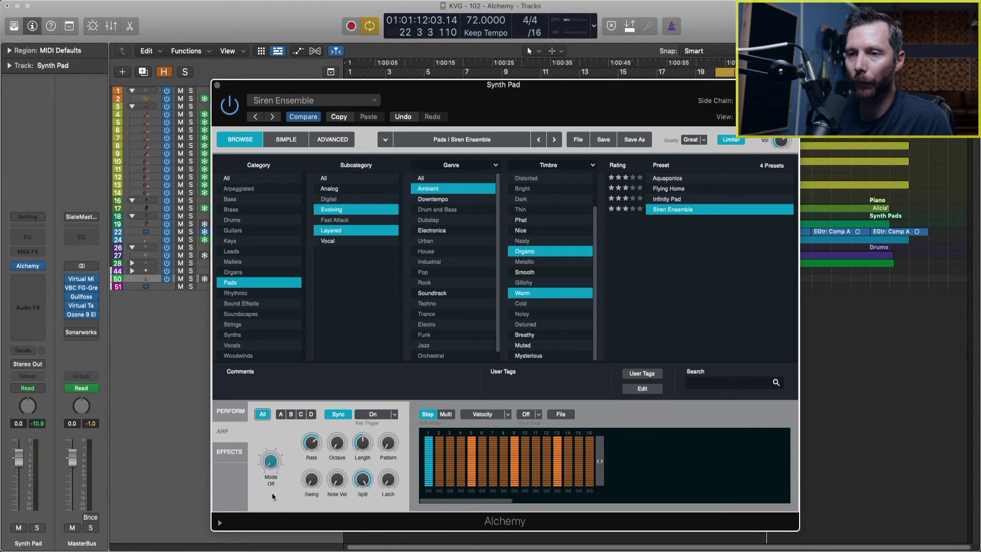
{"action": "left_click", "coordinate": [229, 411]}
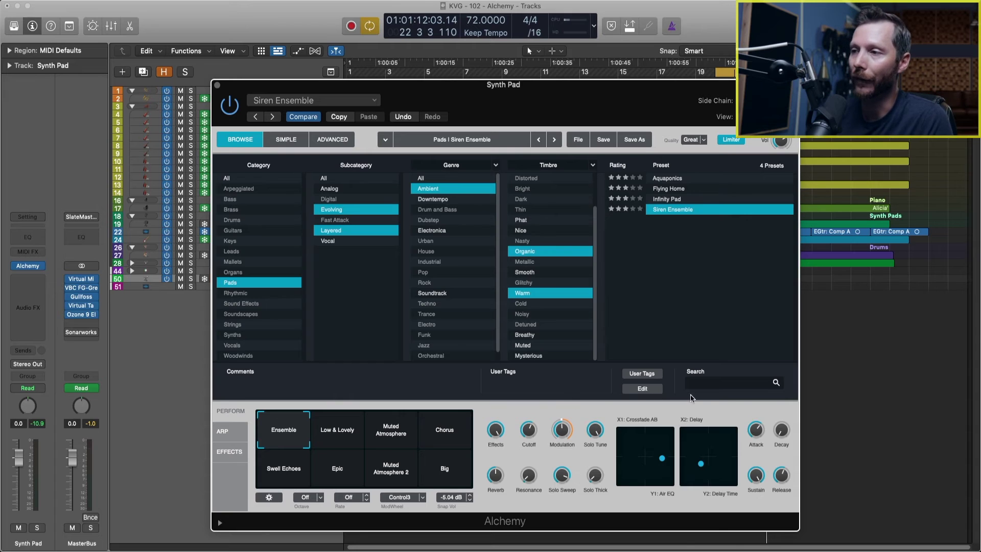
Reset Release to 0 then raise it to about 51 %, and Attack to 0 then about 38 %.
{"action": "mouse_move", "coordinate": [786, 481]}
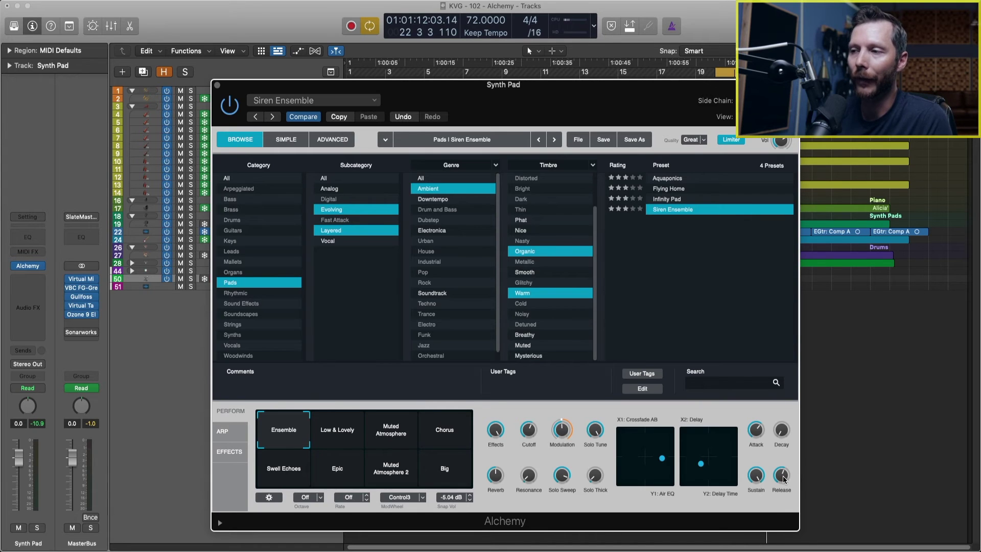
{"action": "left_click_drag", "start_coordinate": [786, 480], "coordinate": [780, 548]}
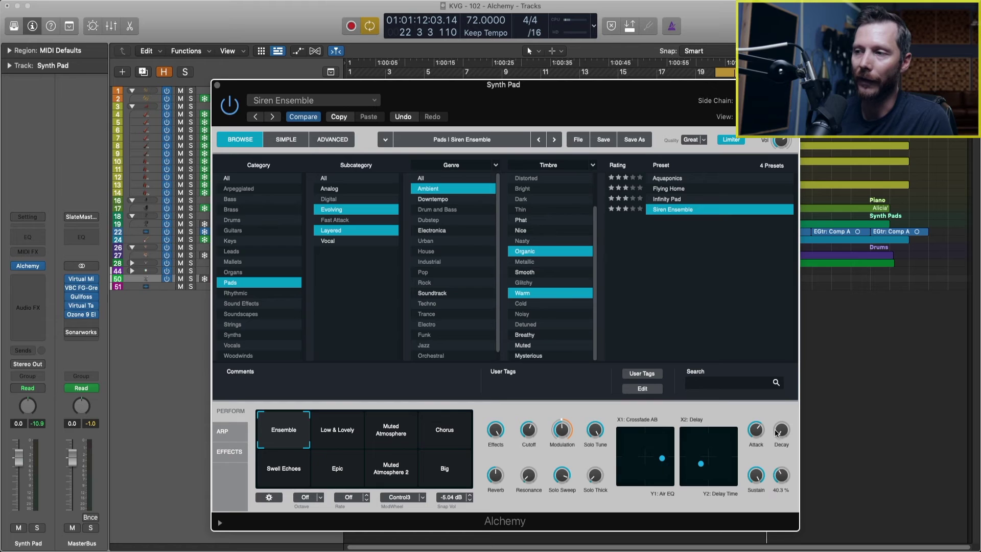
{"action": "left_click_drag", "start_coordinate": [785, 488], "coordinate": [783, 475]}
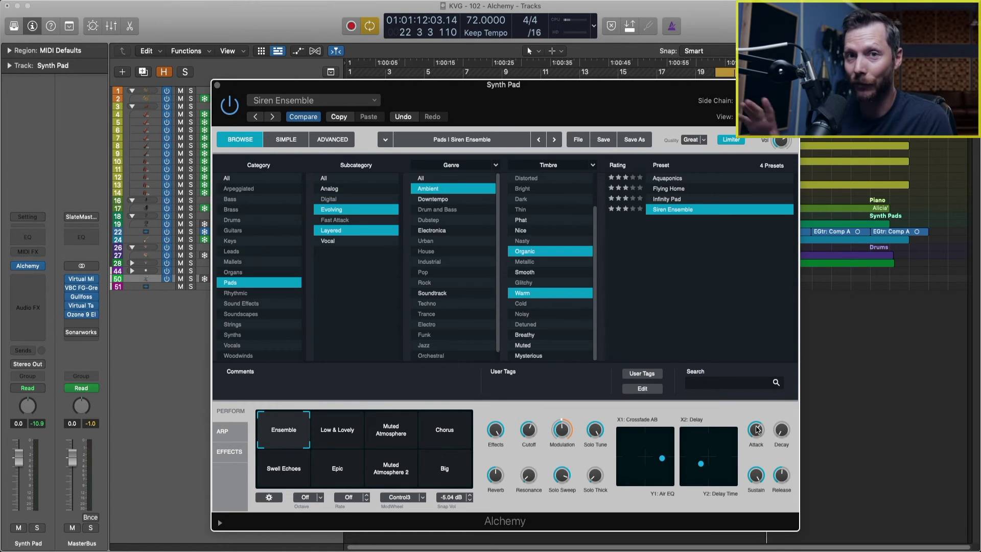
{"action": "left_click_drag", "start_coordinate": [757, 430], "coordinate": [747, 489]}
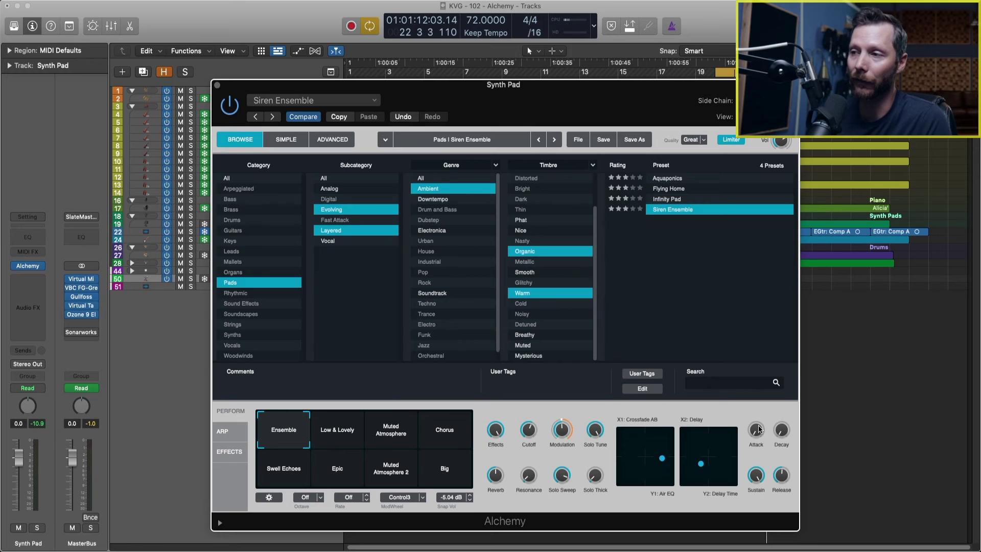
{"action": "mouse_move", "coordinate": [757, 422]}
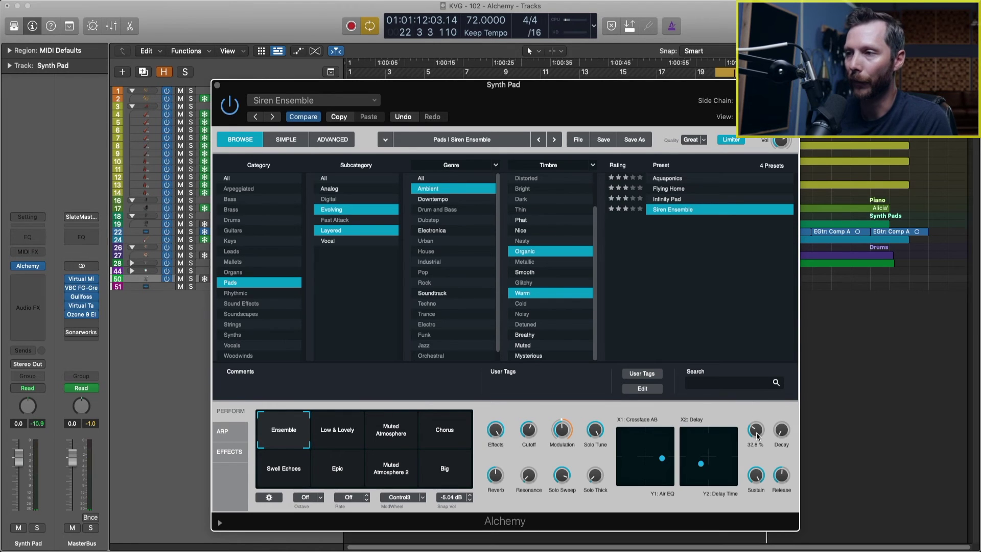
{"action": "left_click_drag", "start_coordinate": [757, 435], "coordinate": [757, 431]}
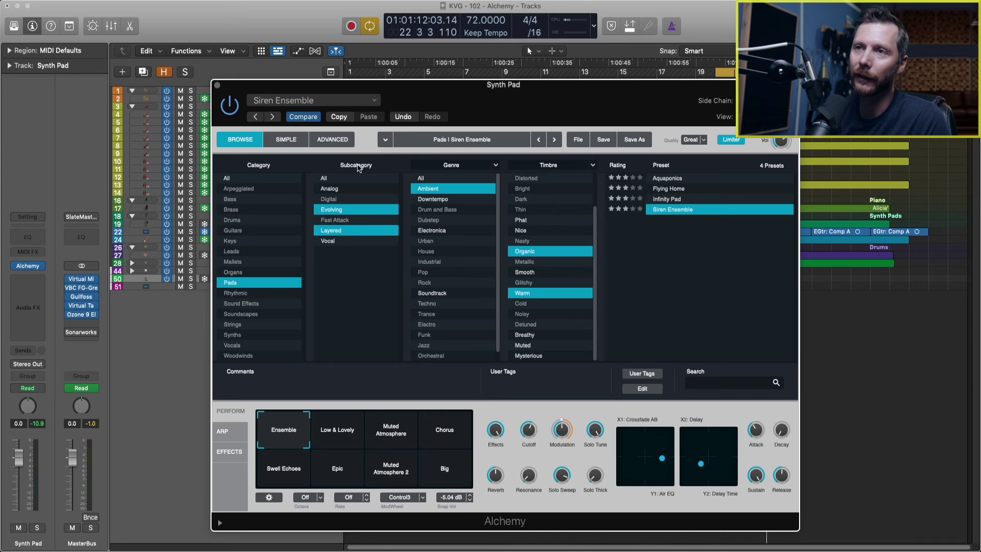
{"action": "left_click", "coordinate": [339, 143]}
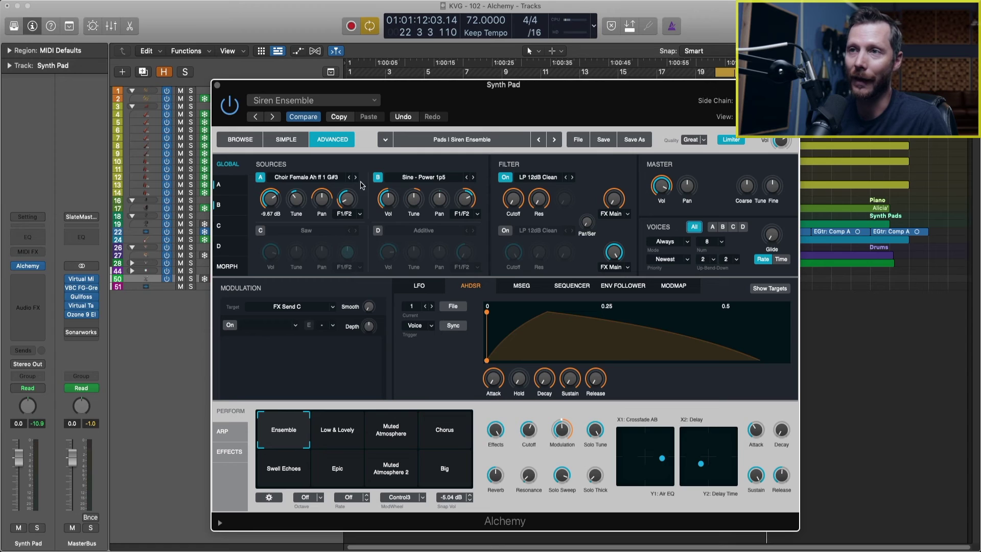
{"action": "left_click", "coordinate": [378, 178]}
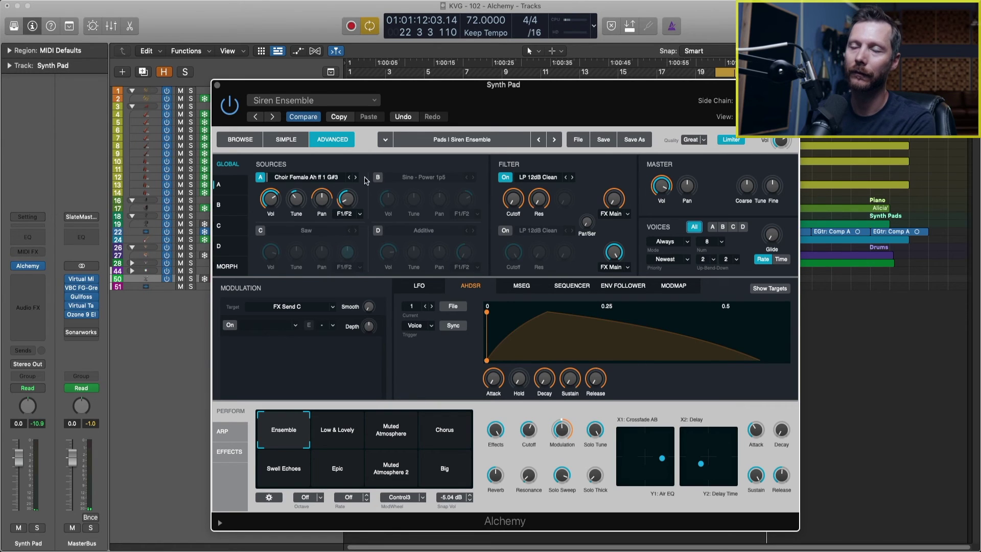
{"action": "left_click", "coordinate": [260, 177]}
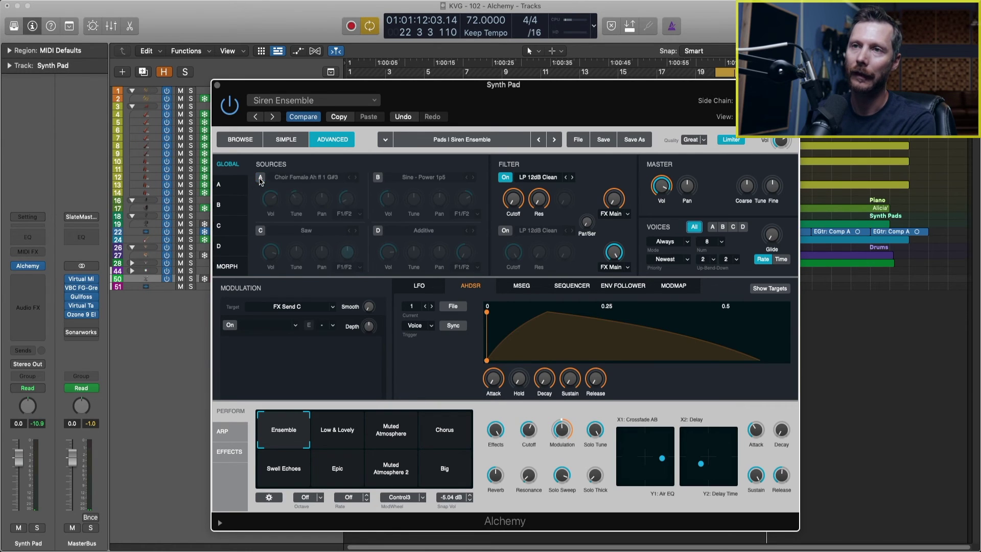
{"action": "left_click", "coordinate": [379, 177]}
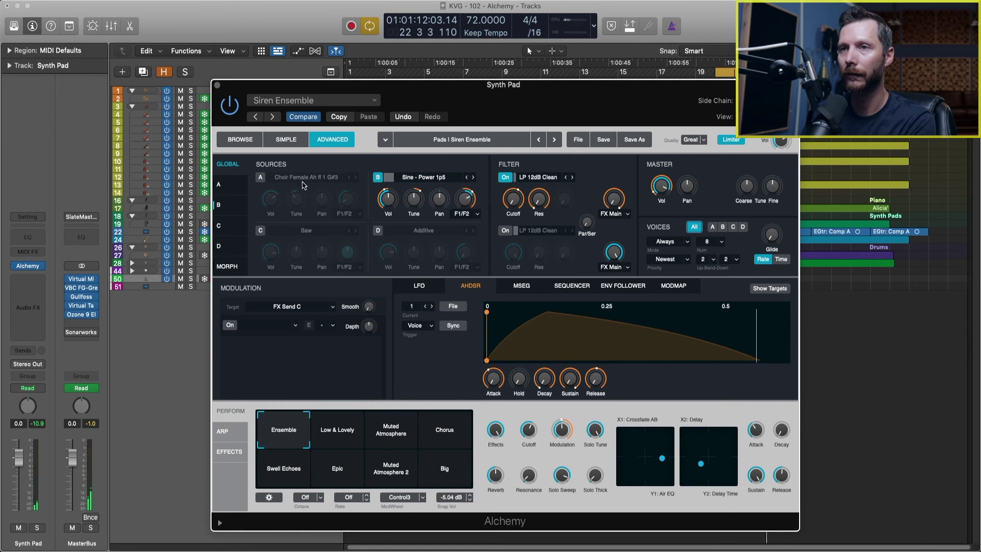
{"action": "left_click", "coordinate": [260, 178]}
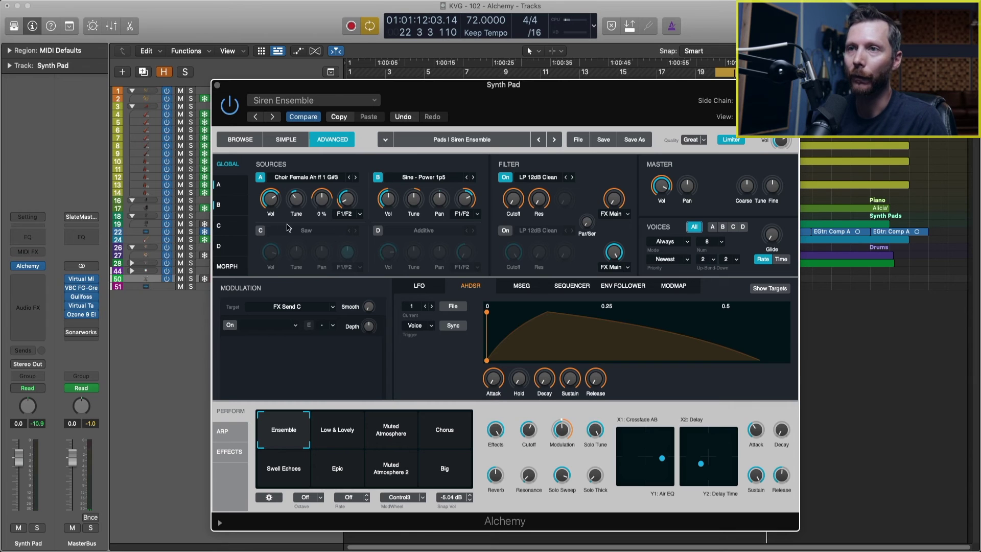
{"action": "mouse_move", "coordinate": [390, 199]}
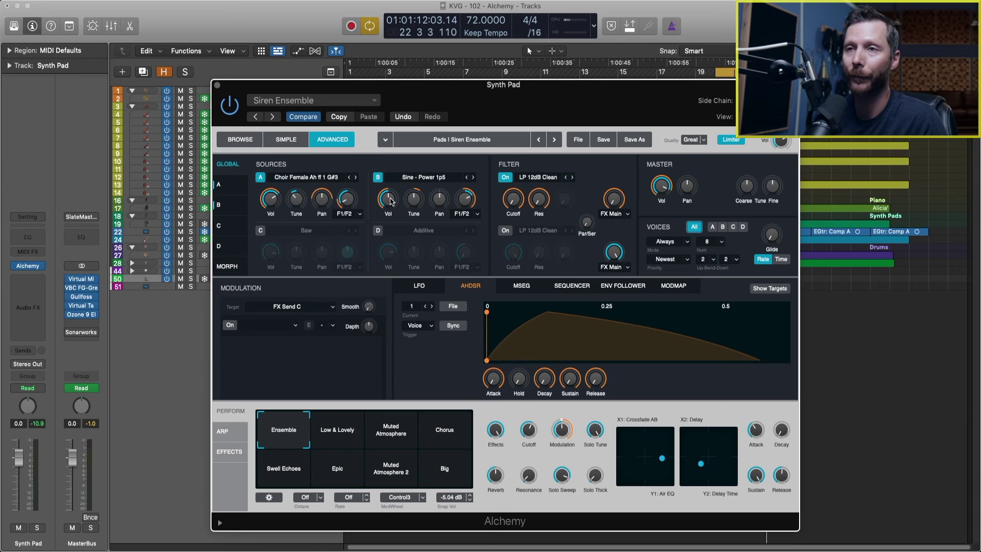
{"action": "mouse_move", "coordinate": [300, 200]}
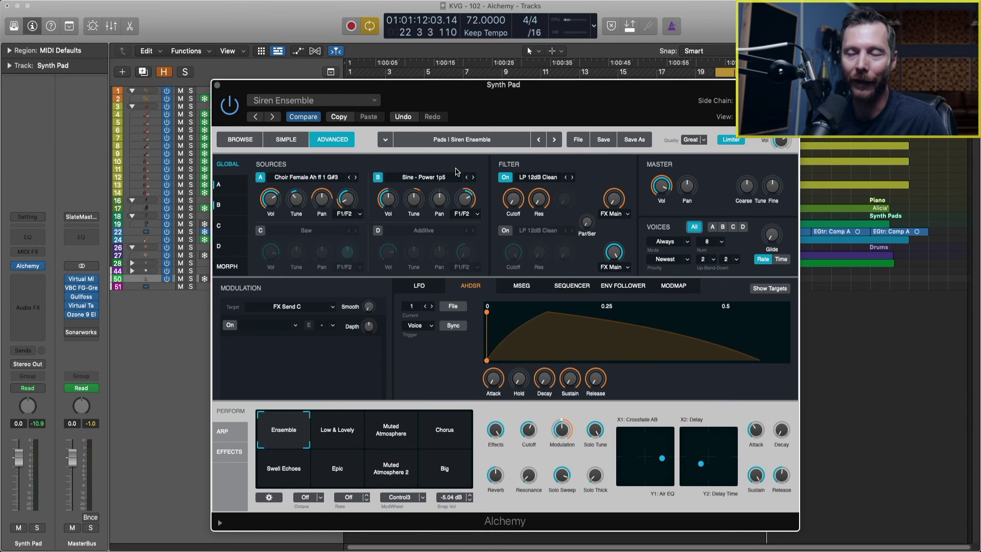
{"action": "left_click", "coordinate": [245, 142]}
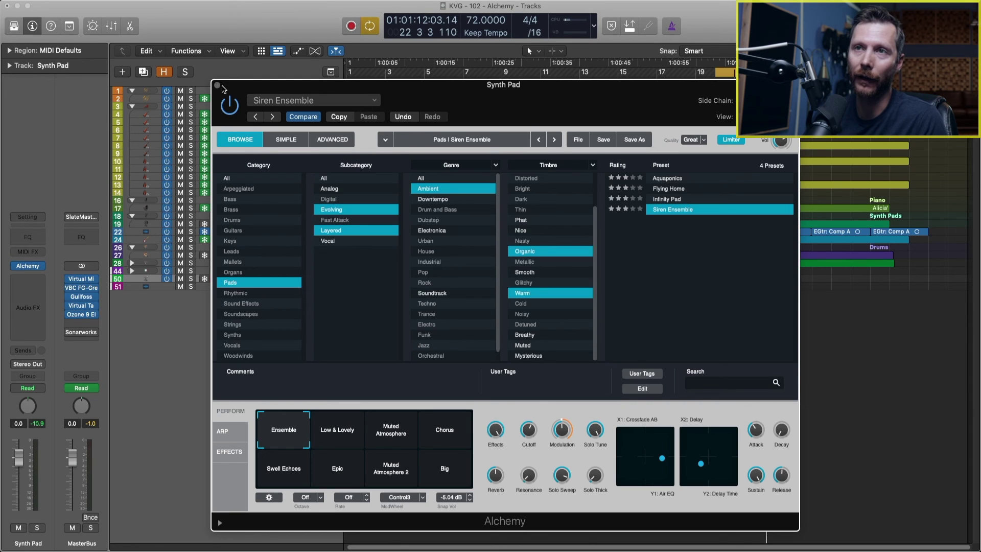
Close the Alchemy window and start playback from around bar 19.
{"action": "left_click", "coordinate": [217, 85]}
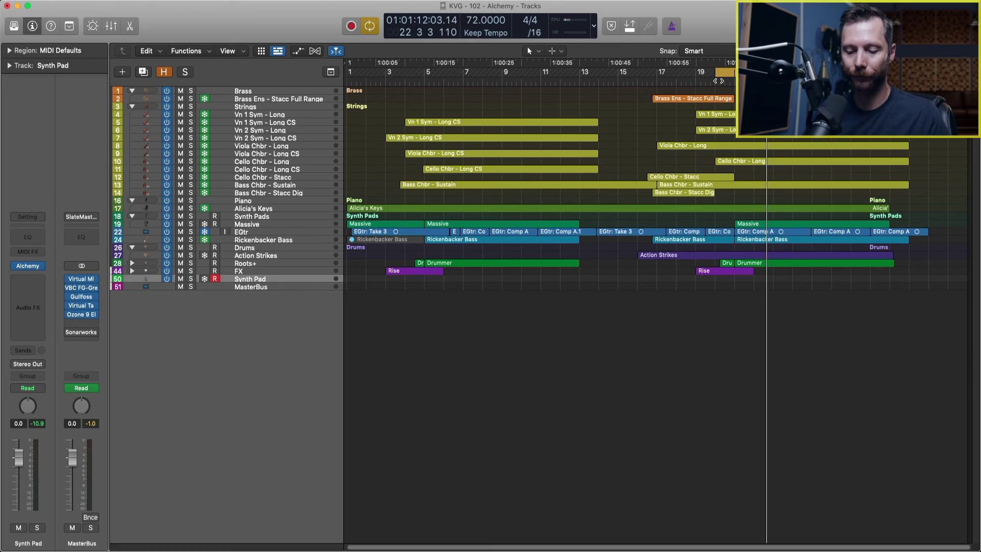
{"action": "double_click", "coordinate": [718, 81]}
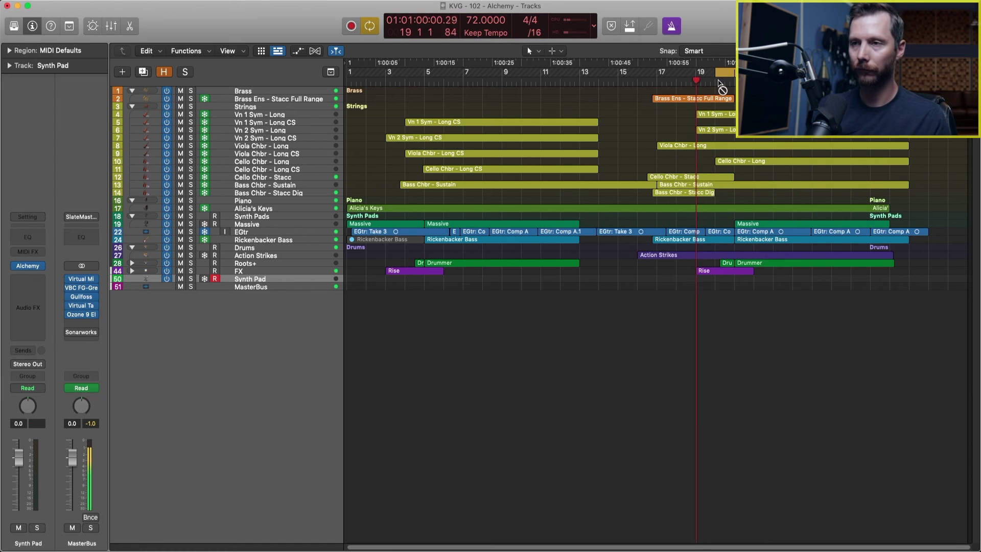